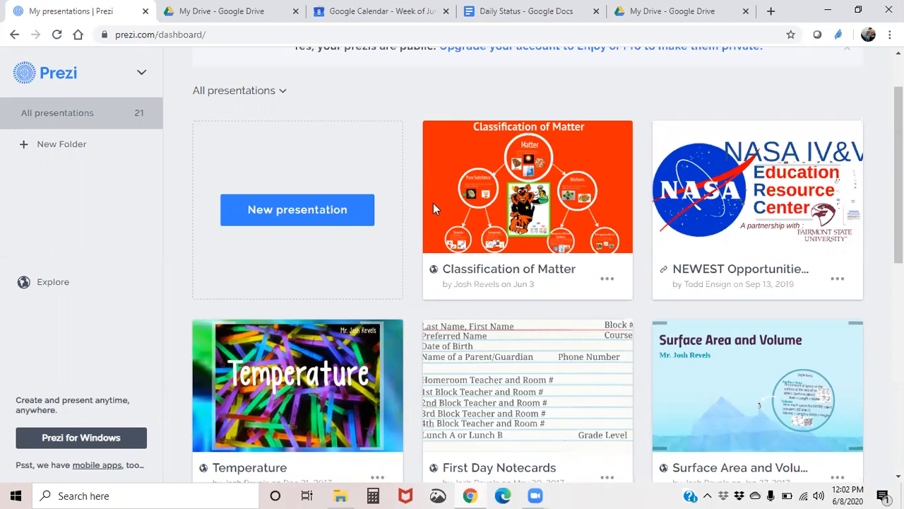
# - Browse the list of existing presentations on the dashboard
pyautogui.moveTo(515, 162)
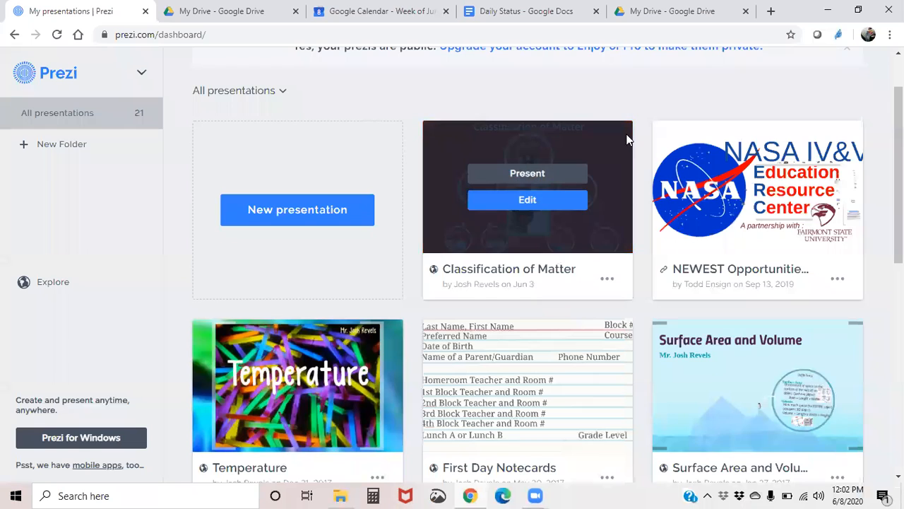
pyautogui.moveTo(792, 150)
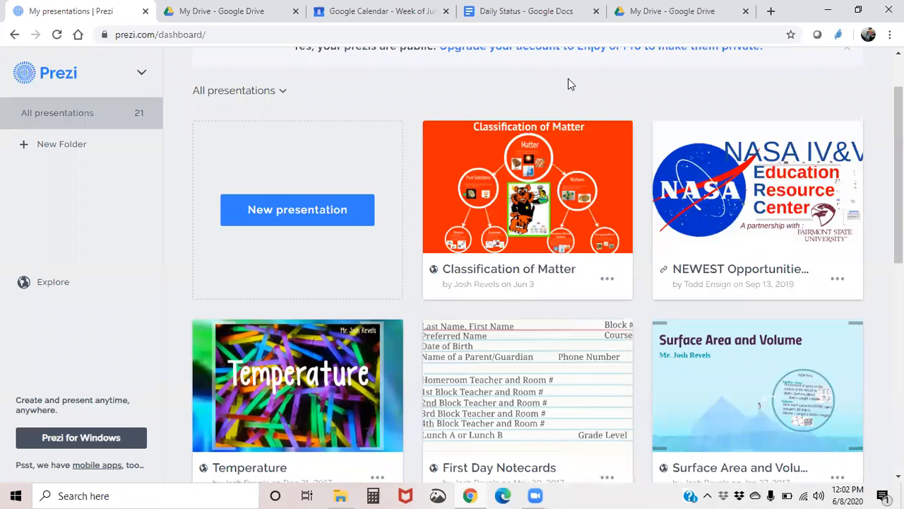
pyautogui.scroll(-3, 530, 177)
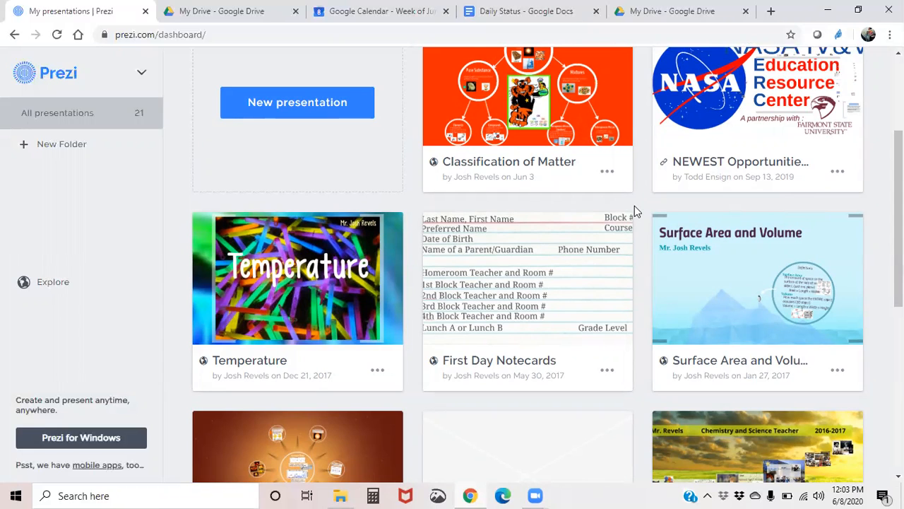
pyautogui.scroll(-2, 638, 251)
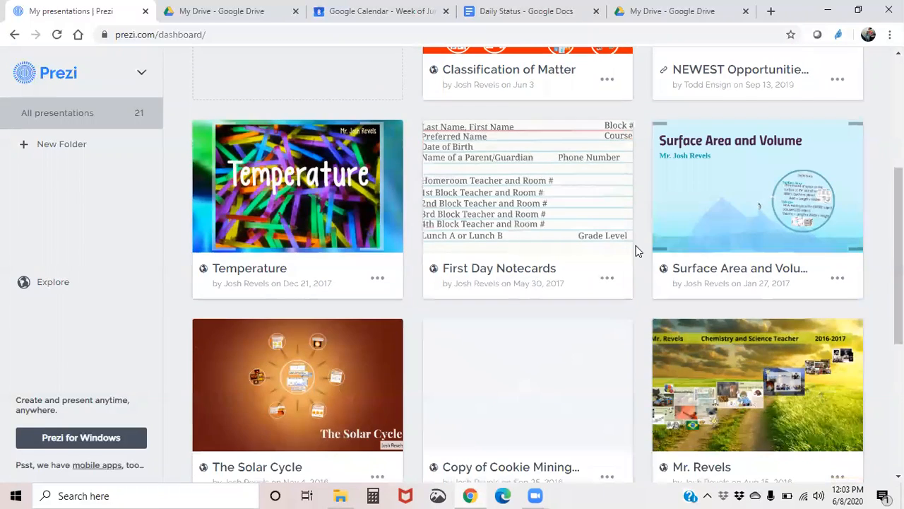
pyautogui.scroll(-4, 636, 250)
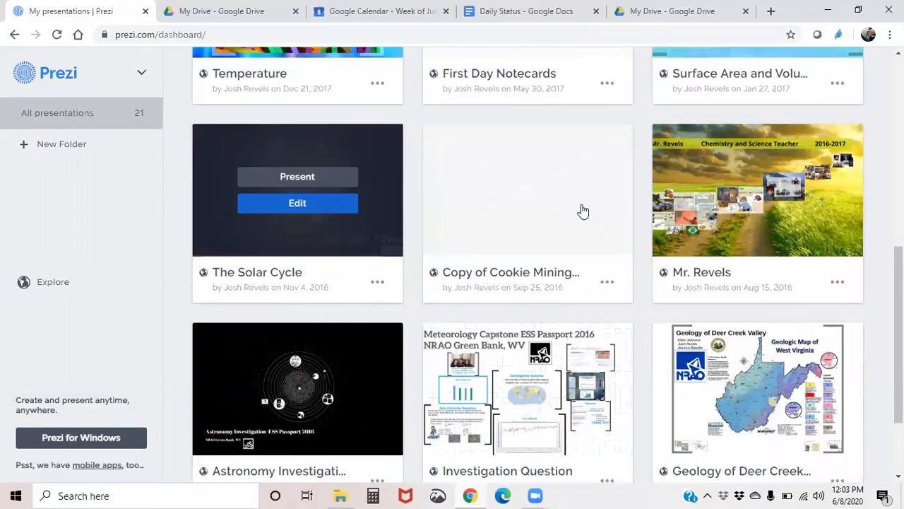
pyautogui.scroll(-3, 641, 327)
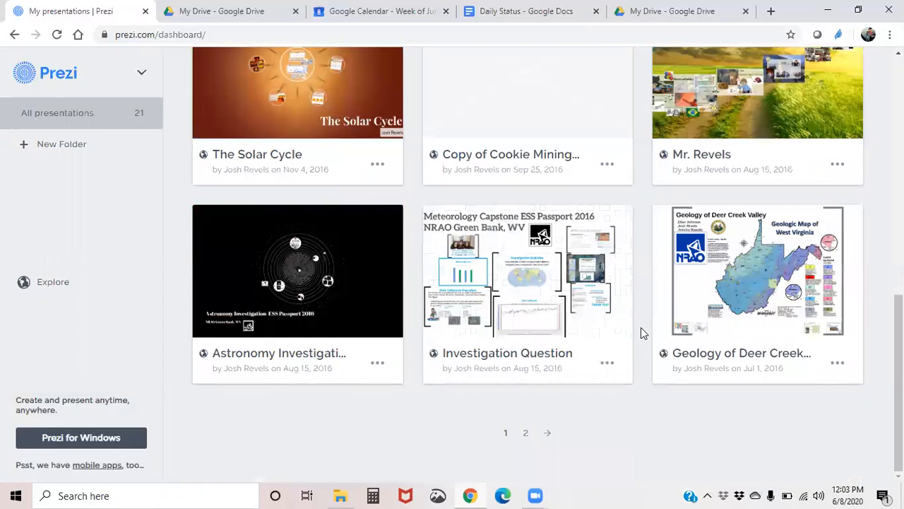
pyautogui.scroll(10, 641, 327)
pyautogui.scroll(-1, 304, 302)
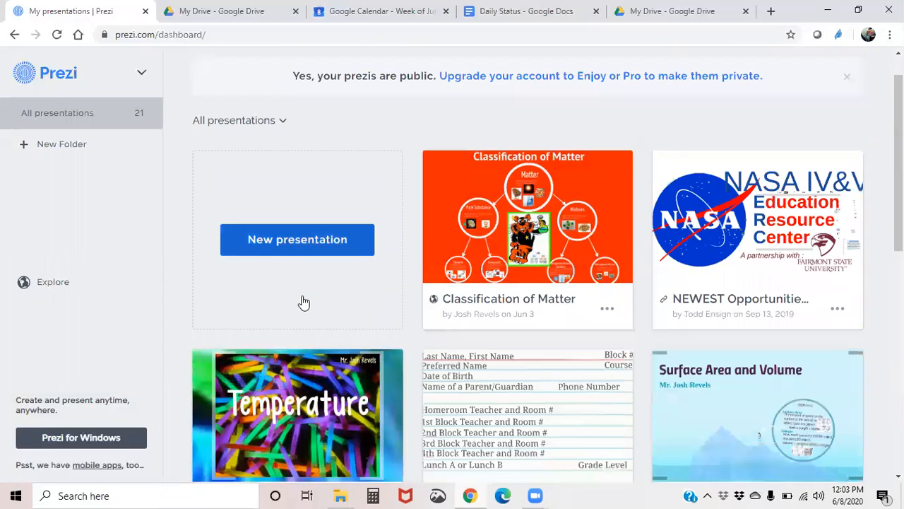
pyautogui.scroll(-1, 304, 303)
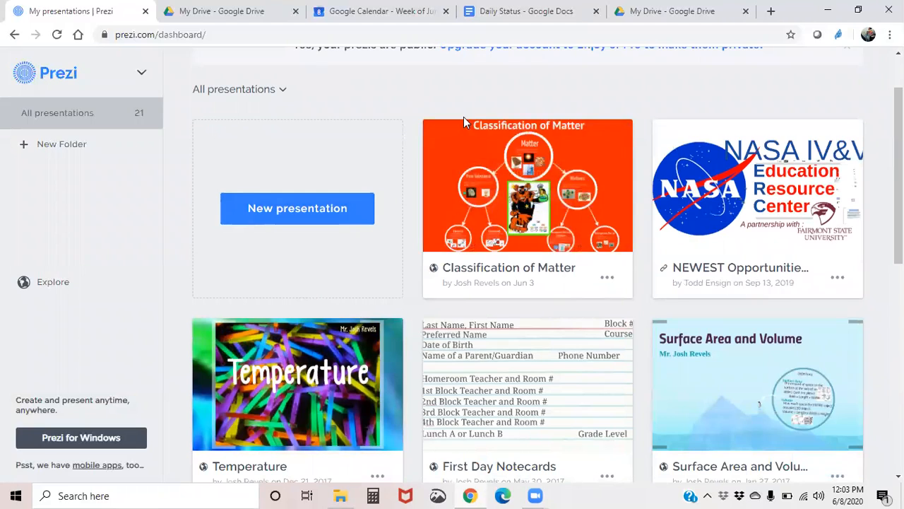
# - Create a new presentation, skipping the templates and starting from a blank prezi
pyautogui.click(258, 210)
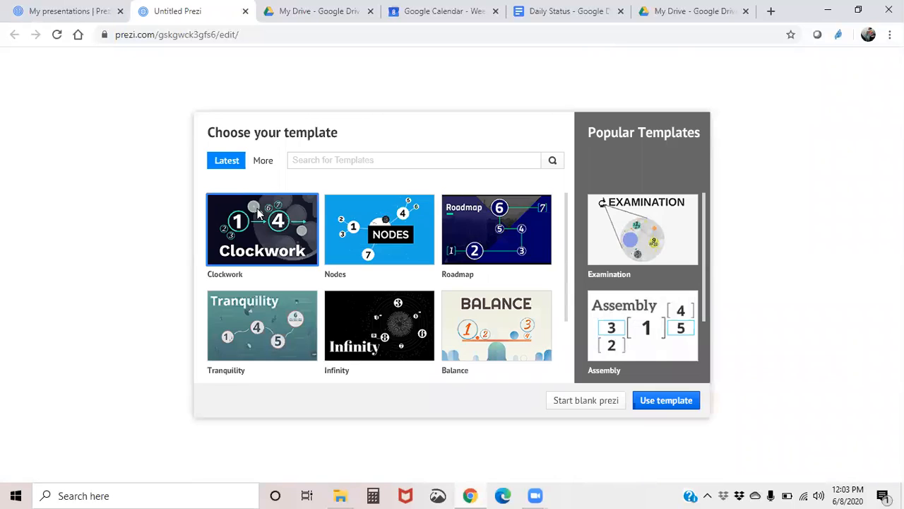
pyautogui.scroll(-2, 423, 247)
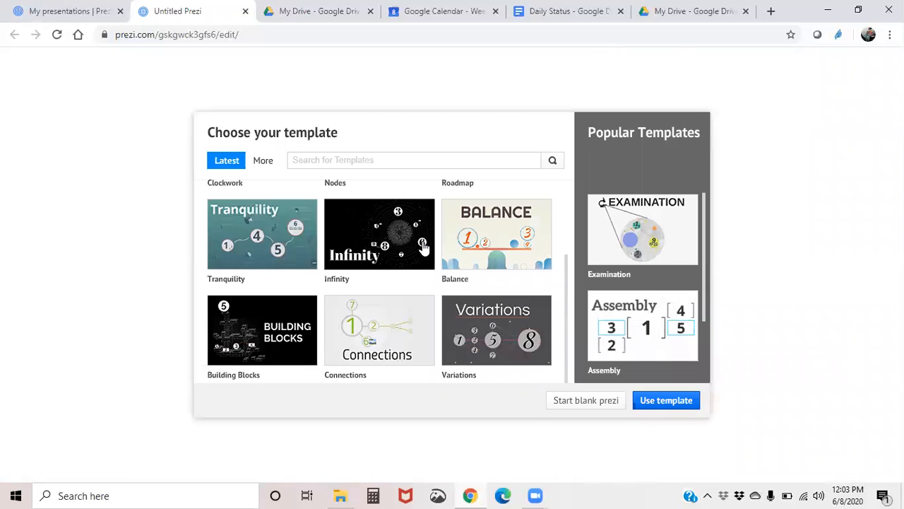
pyautogui.scroll(2, 422, 247)
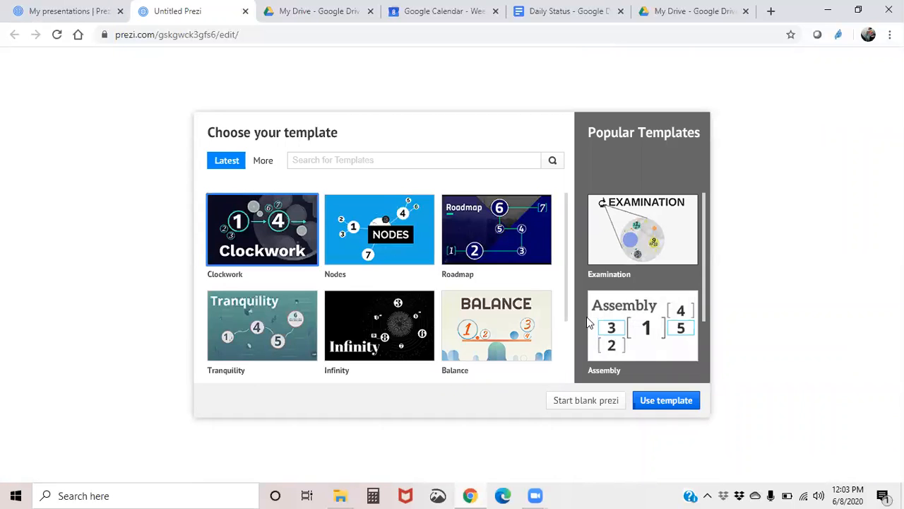
pyautogui.click(587, 400)
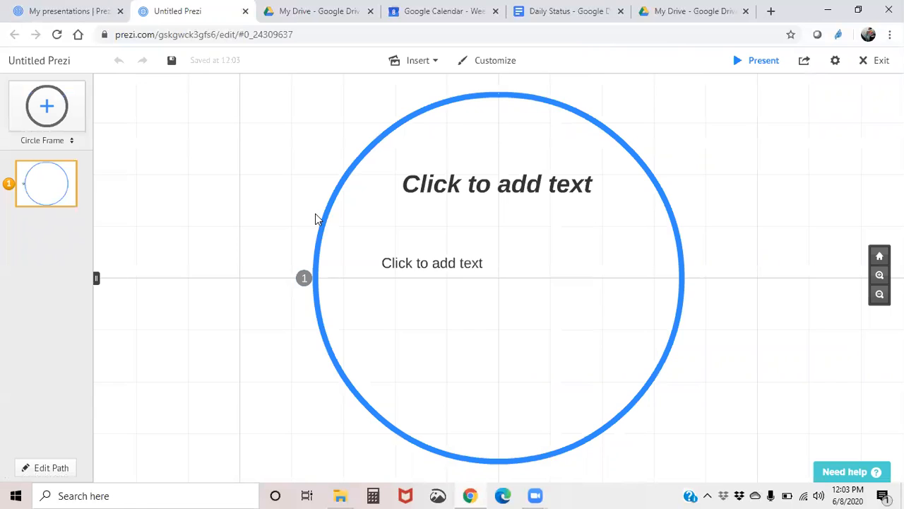
# - Delete the body text placeholder inside the first circle frame
pyautogui.scroll(-3, 267, 212)
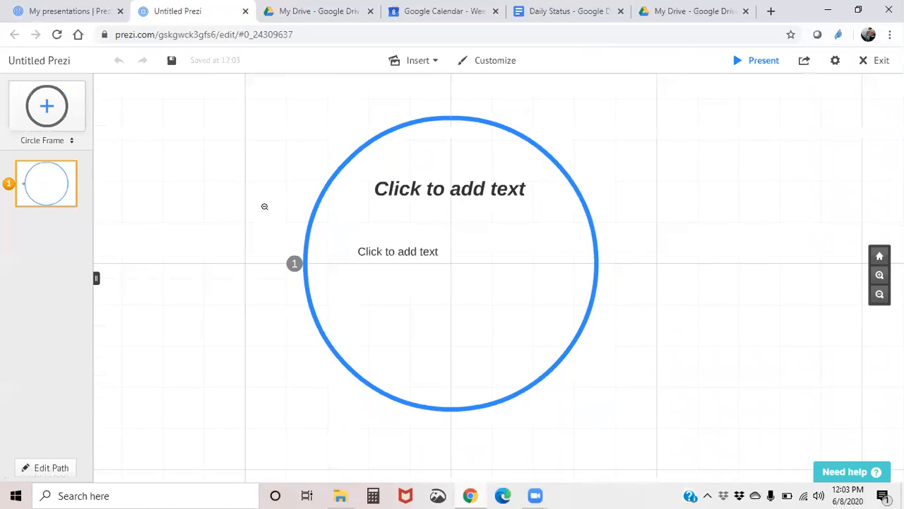
pyautogui.click(406, 253)
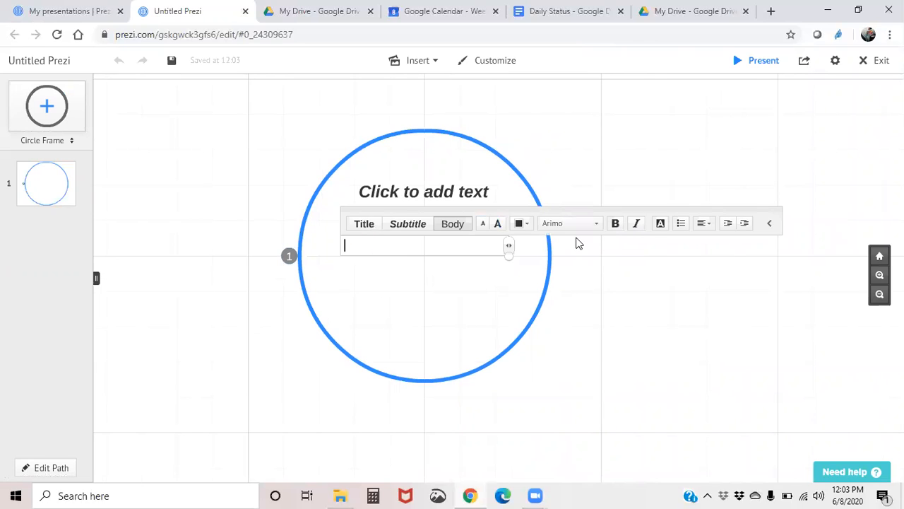
pyautogui.click(388, 263)
pyautogui.click(393, 255)
pyautogui.press('Delete')
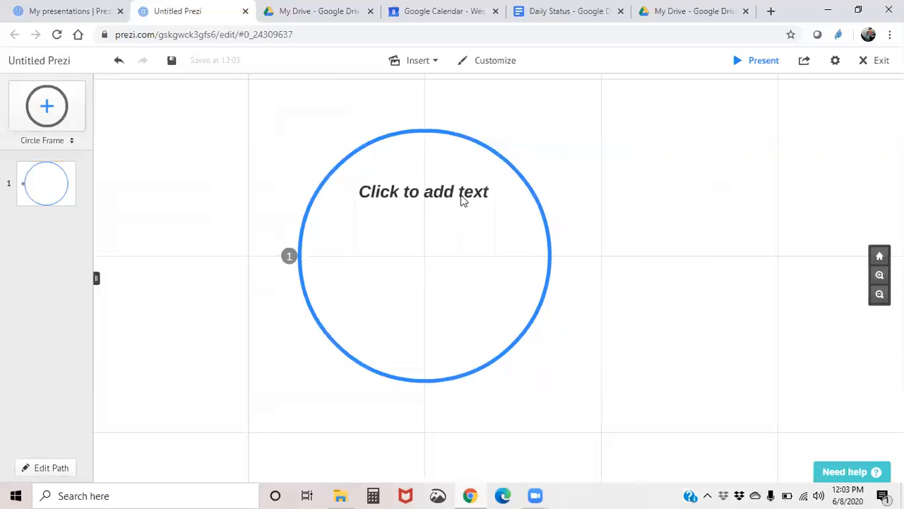
# - Title the circle frame Physics, then move the title to the circle's center and enlarge it
pyautogui.click(461, 200)
pyautogui.write('Physics')
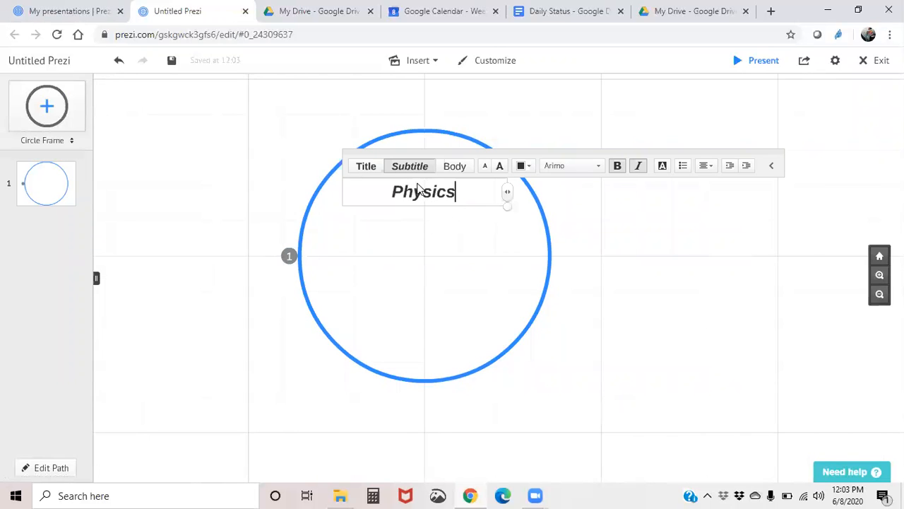
pyautogui.click(454, 257)
pyautogui.click(421, 196)
pyautogui.moveTo(422, 196); pyautogui.dragTo(433, 254)
pyautogui.click(425, 252)
pyautogui.click(212, 176)
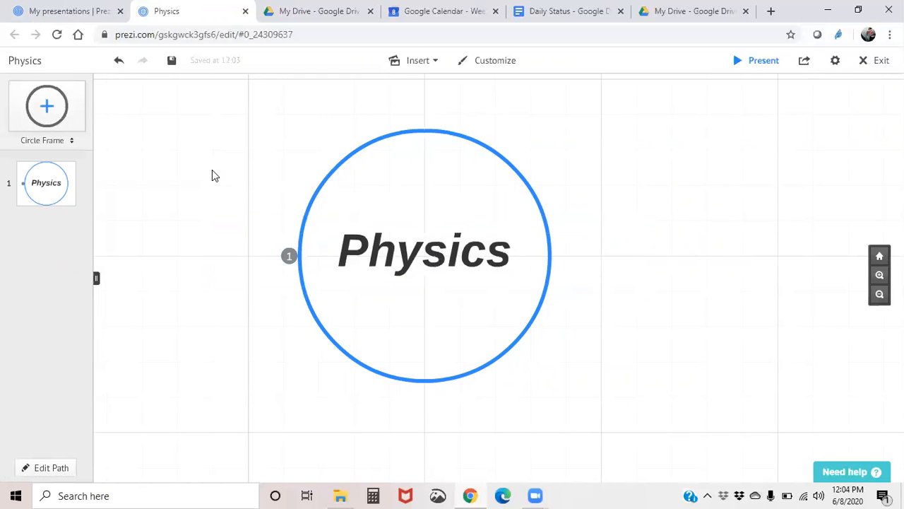
# - Switch the frame type to Invisible and add an invisible frame to the canvas
pyautogui.scroll(-1, 210, 168)
pyautogui.scroll(-5, 210, 168)
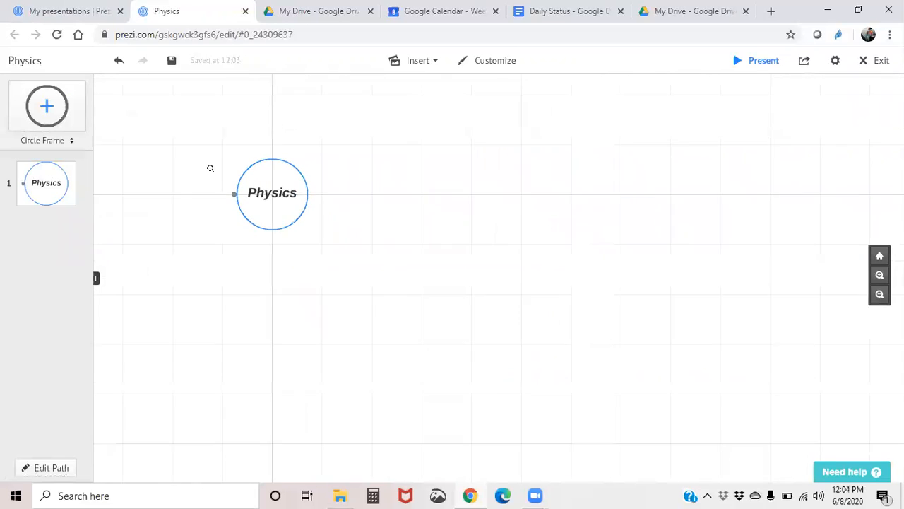
pyautogui.moveTo(200, 143); pyautogui.dragTo(366, 191)
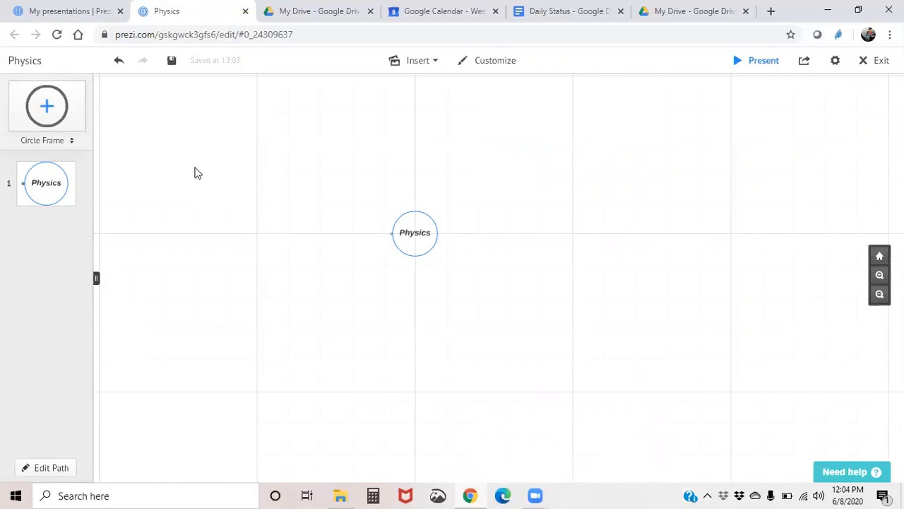
pyautogui.click(70, 141)
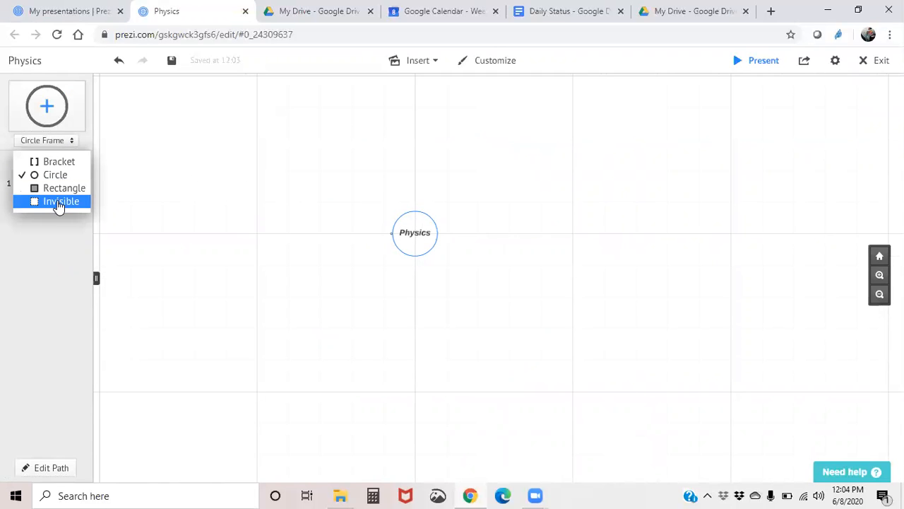
pyautogui.click(59, 204)
pyautogui.moveTo(47, 108); pyautogui.dragTo(188, 170)
# - Move and resize the invisible frame so it encloses the Physics circle
pyautogui.moveTo(269, 176); pyautogui.dragTo(259, 154)
pyautogui.moveTo(303, 185); pyautogui.dragTo(456, 255)
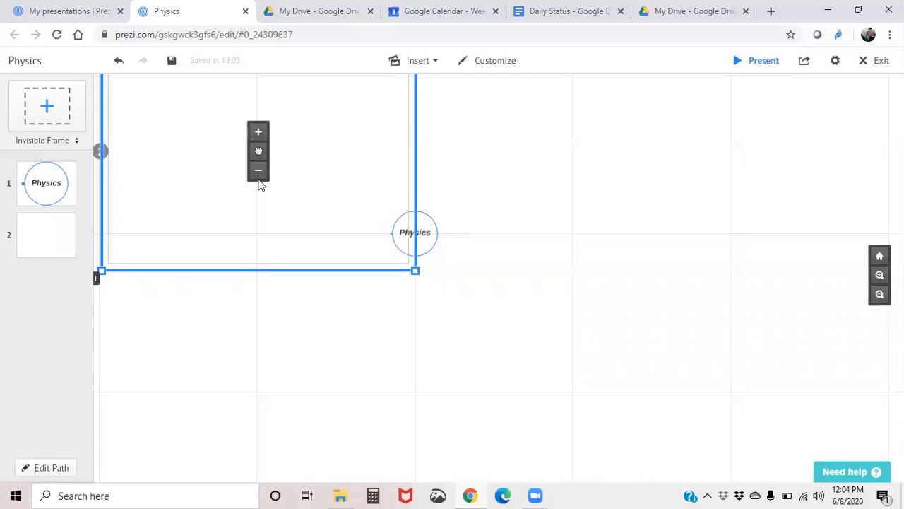
pyautogui.moveTo(258, 151); pyautogui.dragTo(419, 248)
pyautogui.click(415, 228)
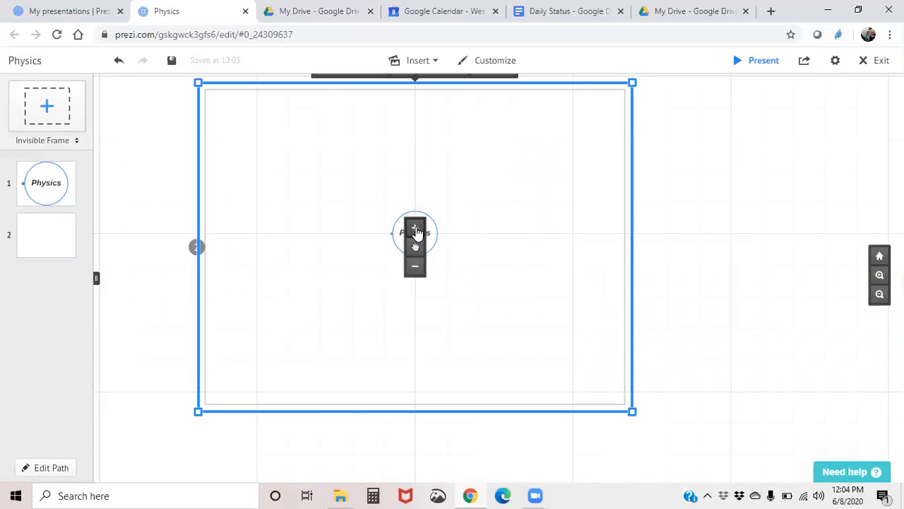
pyautogui.click(181, 138)
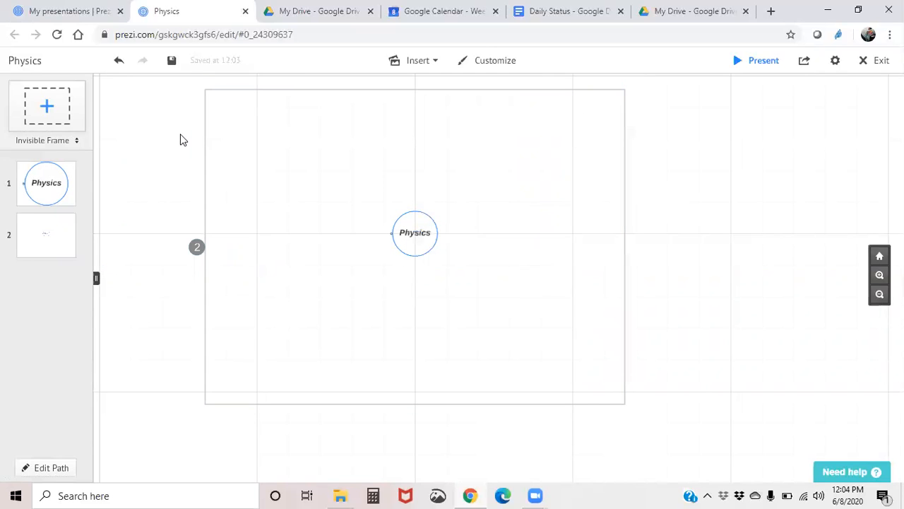
# - Move the invisible frame to the first position in the path and zoom to it
pyautogui.moveTo(30, 238); pyautogui.dragTo(21, 182)
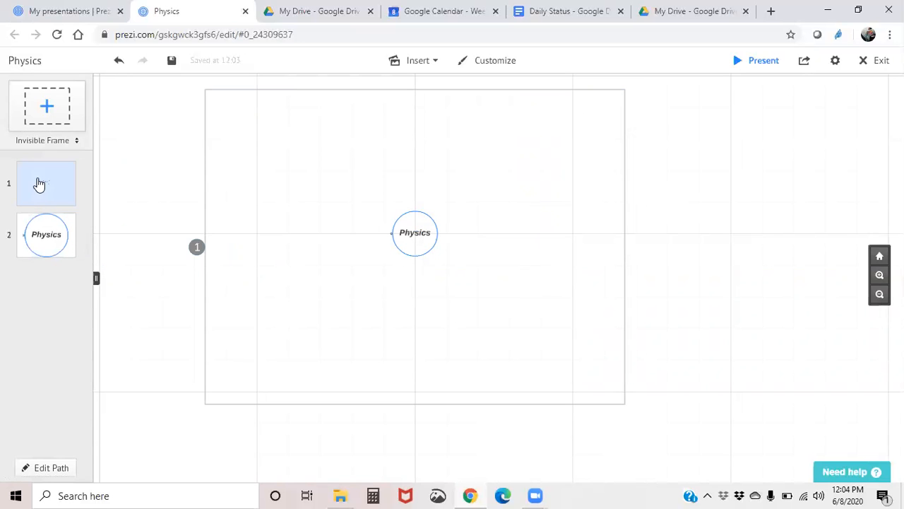
pyautogui.click(38, 183)
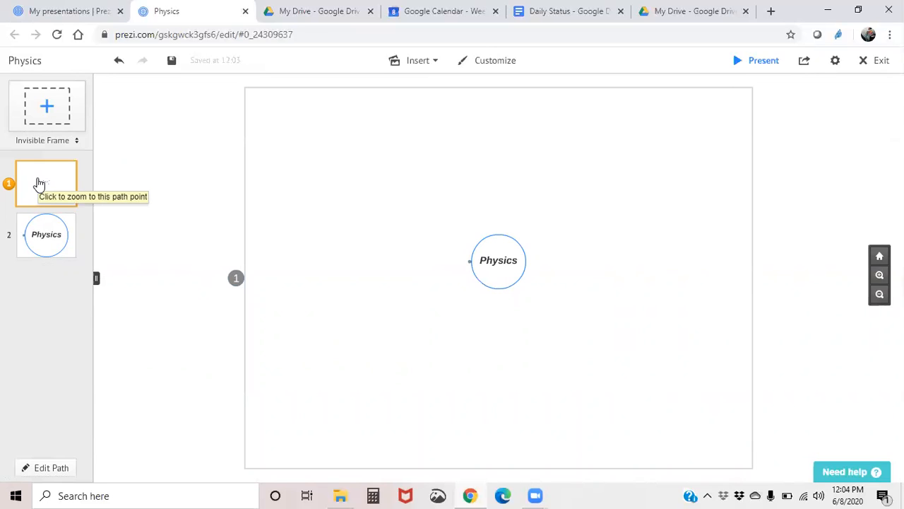
# - Switch the frame type to Circle and place a circle frame below-left of the Physics circle
pyautogui.click(63, 141)
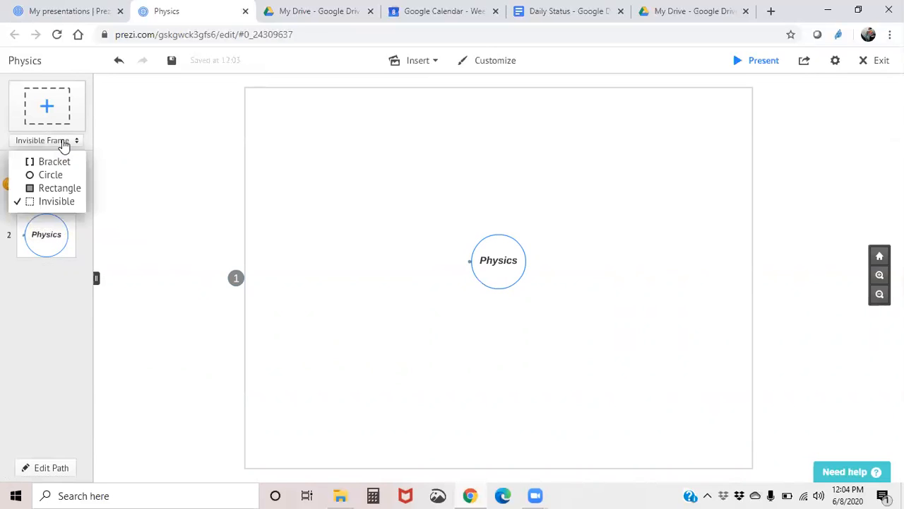
pyautogui.click(45, 176)
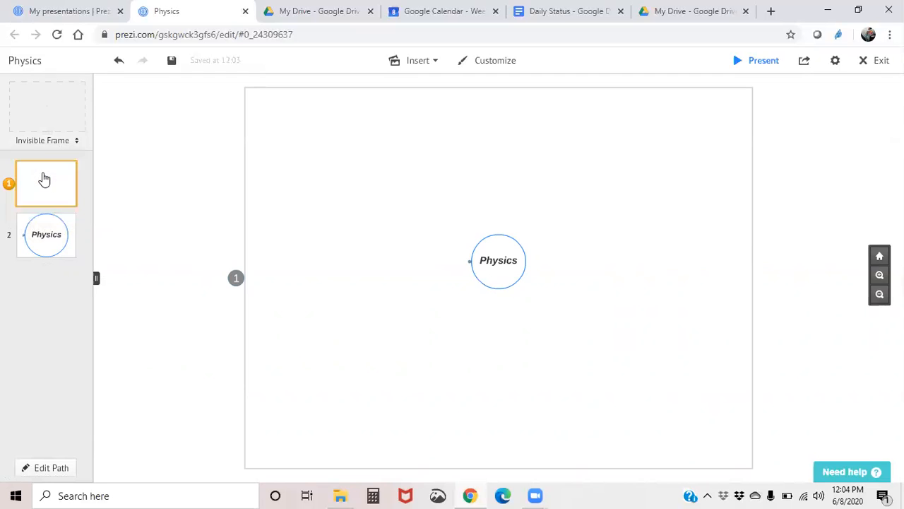
pyautogui.moveTo(41, 113); pyautogui.dragTo(185, 175)
pyautogui.moveTo(343, 328); pyautogui.dragTo(386, 315)
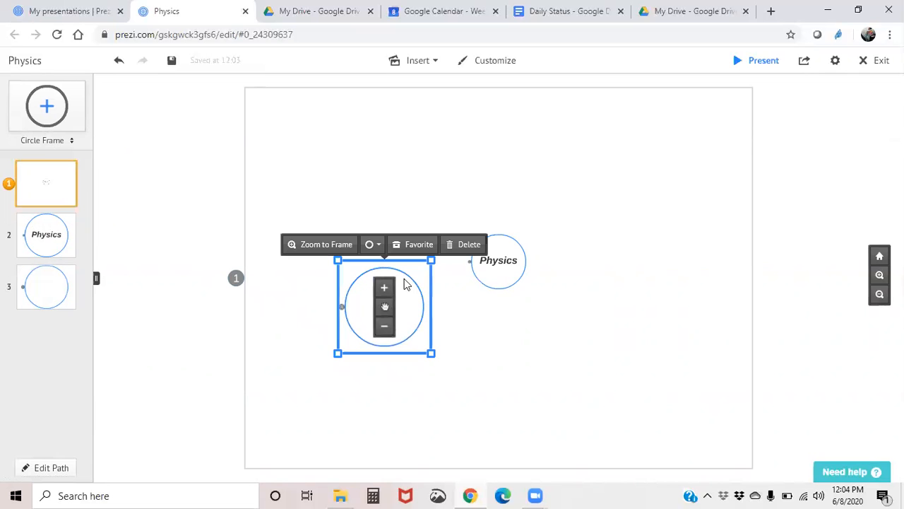
# - Add the subtitle text Motion in the new circle frame
pyautogui.doubleClick(351, 307)
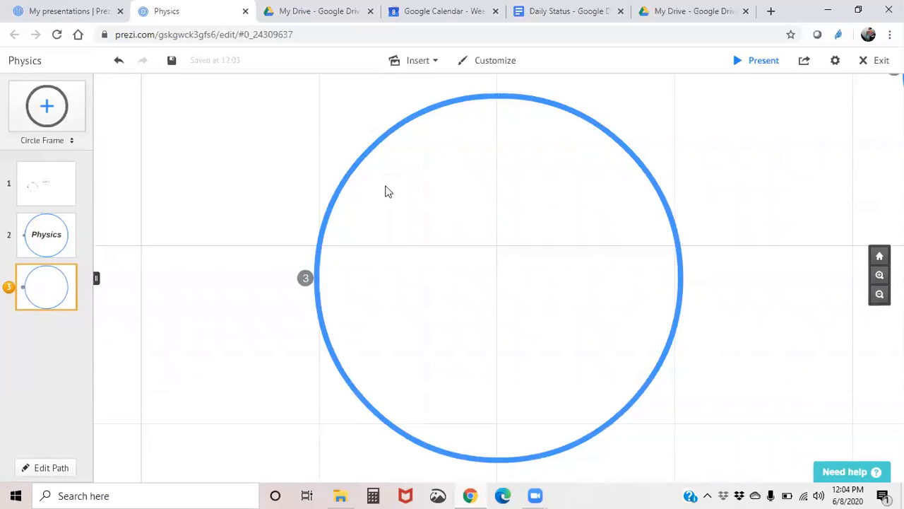
pyautogui.click(425, 151)
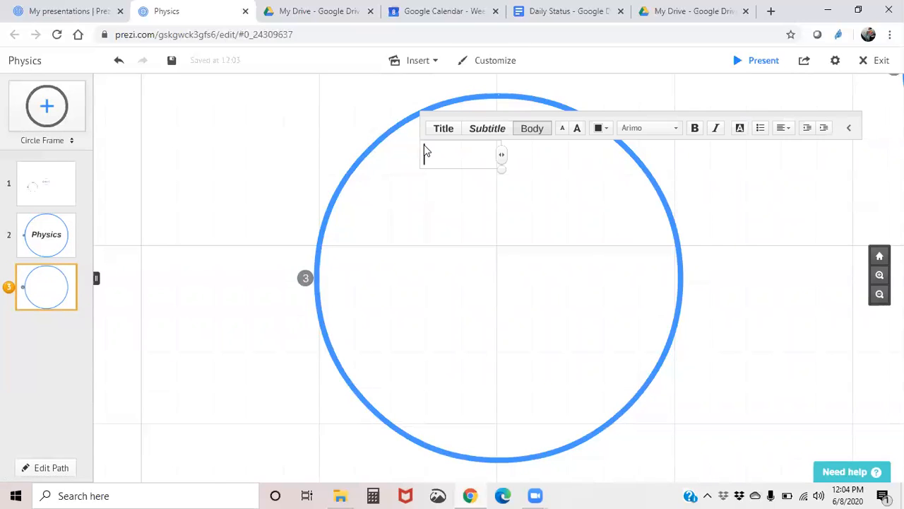
pyautogui.click(480, 134)
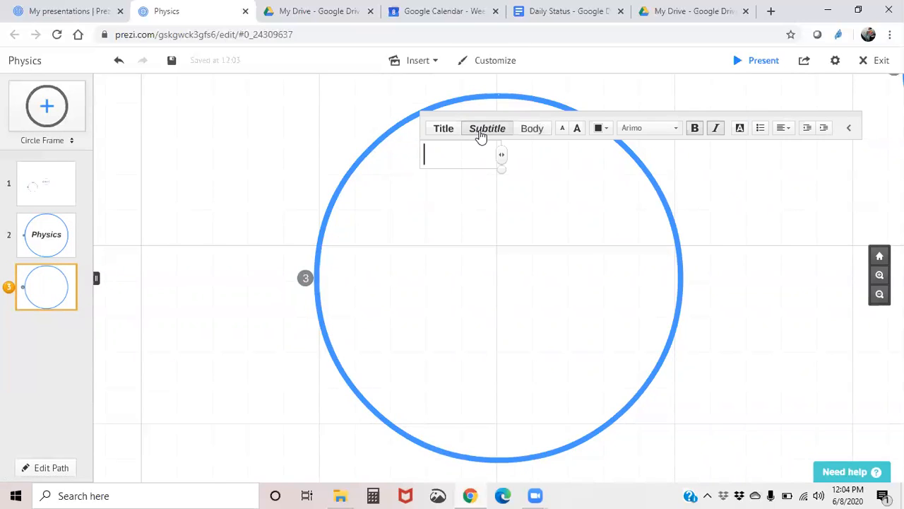
pyautogui.write('Motion')
pyautogui.click(499, 170)
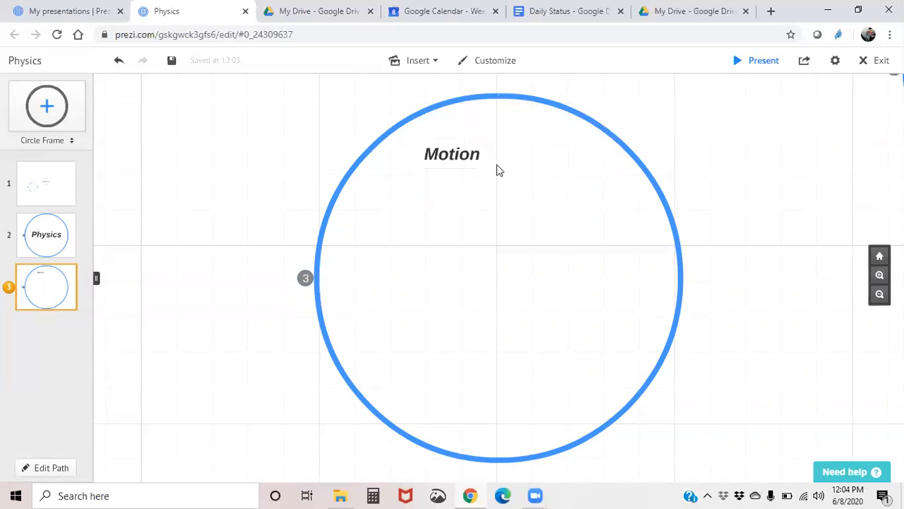
# - Move the Motion text to the circle's center and enlarge it
pyautogui.click(453, 153)
pyautogui.click(452, 141)
pyautogui.click(452, 141)
pyautogui.moveTo(452, 149); pyautogui.dragTo(504, 244)
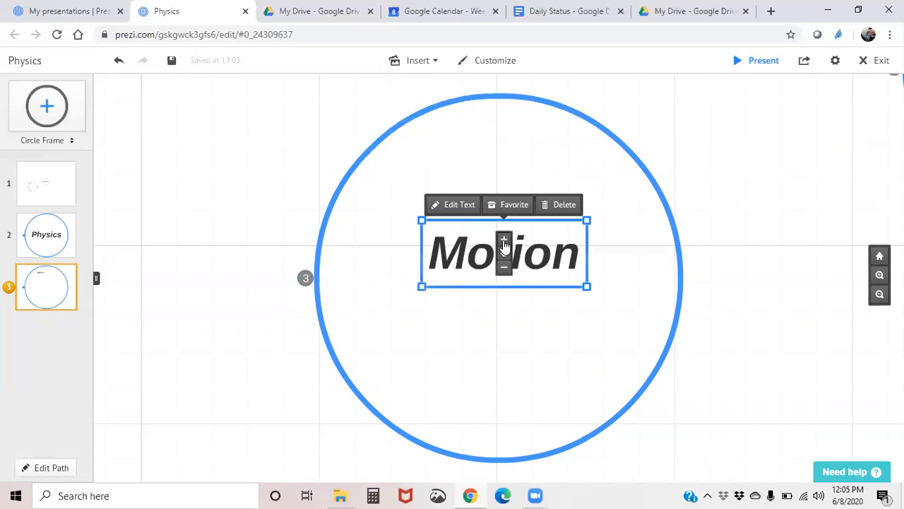
pyautogui.click(504, 240)
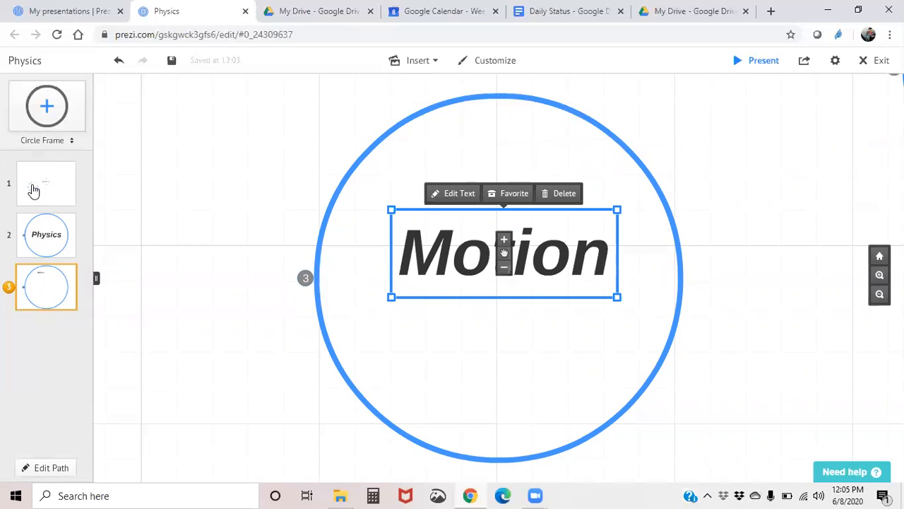
pyautogui.click(33, 189)
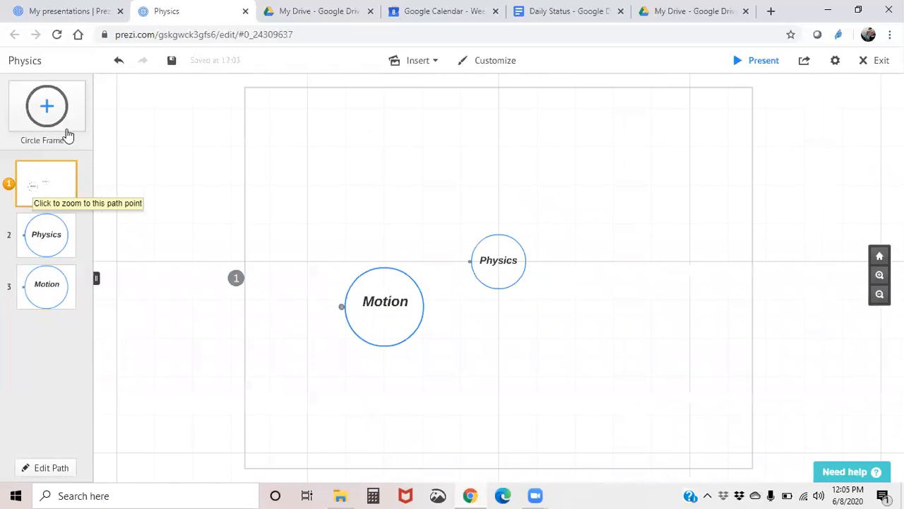
# - Place a circle frame below the Physics circle and add the subtitle text Forces inside it
pyautogui.moveTo(59, 112); pyautogui.dragTo(499, 354)
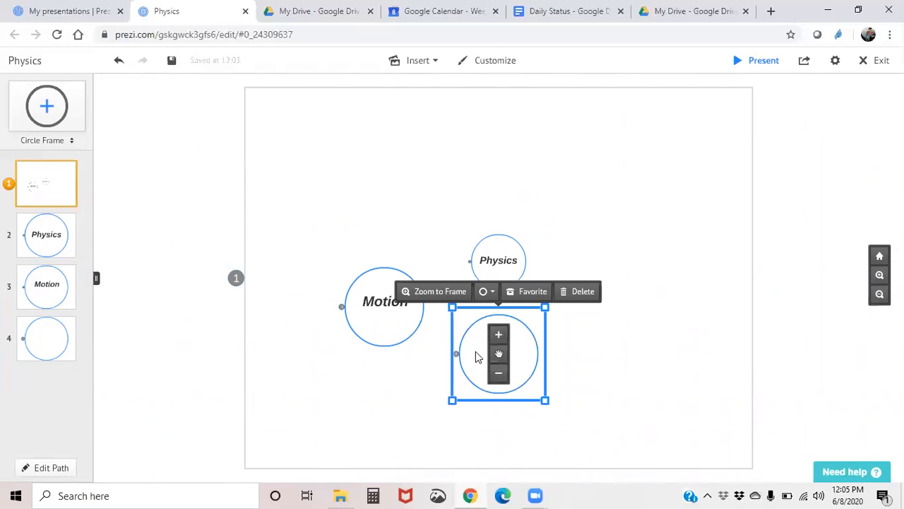
pyautogui.click(445, 291)
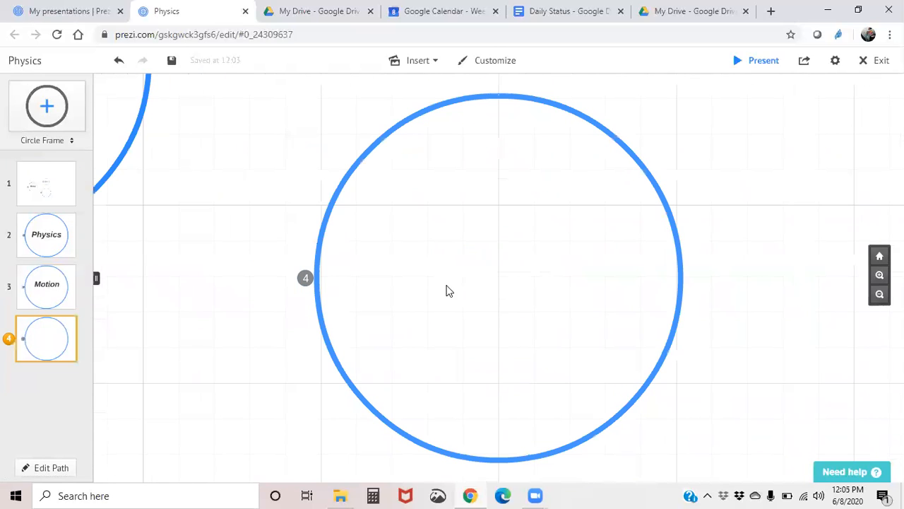
pyautogui.click(471, 263)
pyautogui.write('Forces')
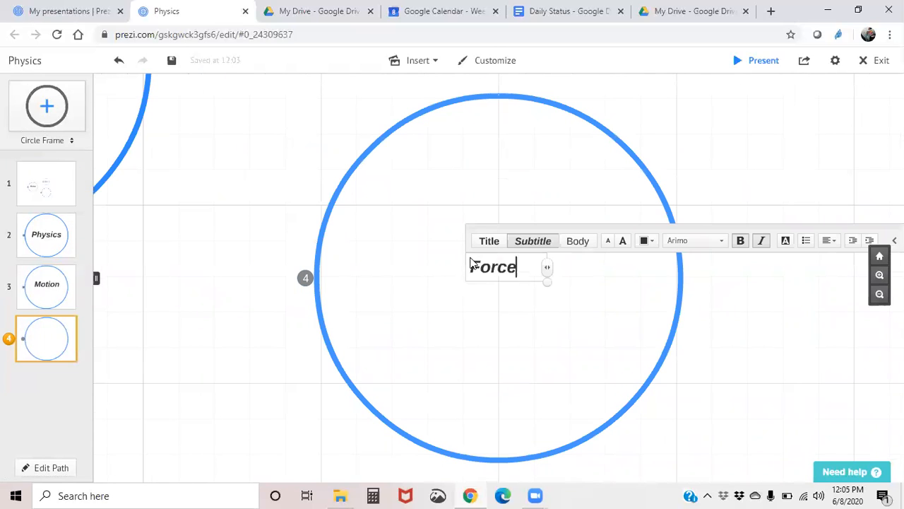
# - Center the Forces text in its circle, enlarge it, and return to the overview path point
pyautogui.click(566, 316)
pyautogui.click(487, 267)
pyautogui.click(452, 344)
pyautogui.click(498, 269)
pyautogui.click(498, 253)
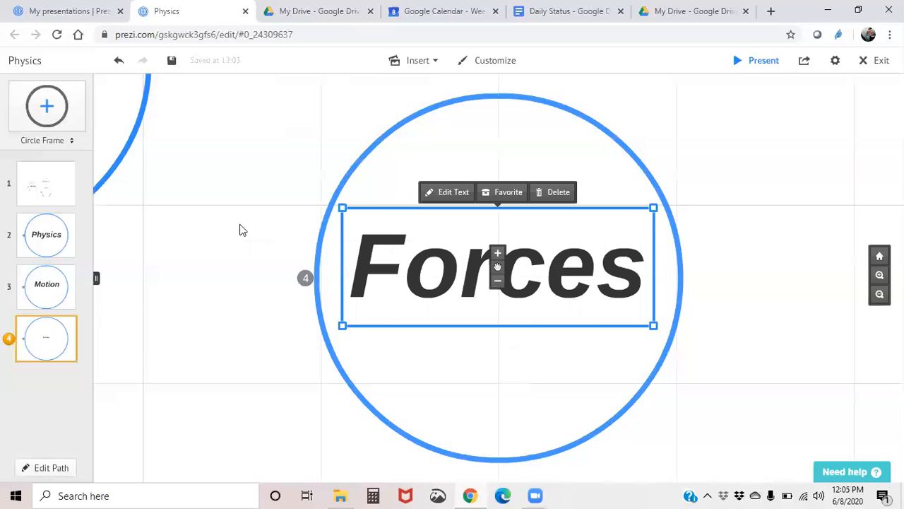
pyautogui.click(241, 230)
pyautogui.click(39, 192)
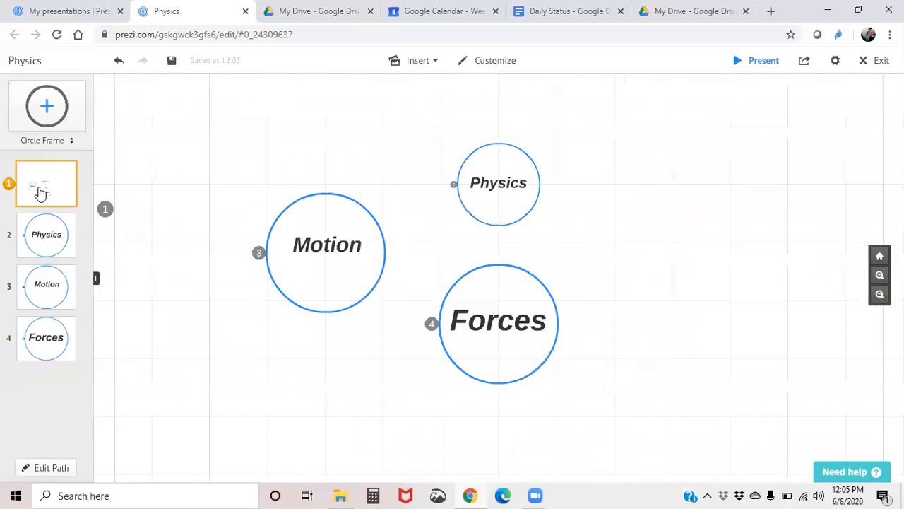
# - Place a new circle frame to the right of the Physics circle and zoom into it
pyautogui.moveTo(46, 106); pyautogui.dragTo(292, 176)
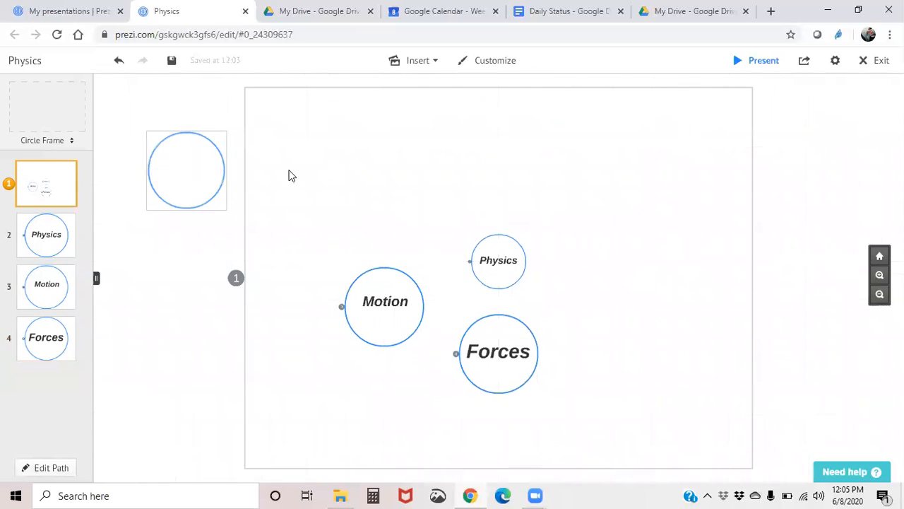
pyautogui.moveTo(205, 179); pyautogui.dragTo(609, 308)
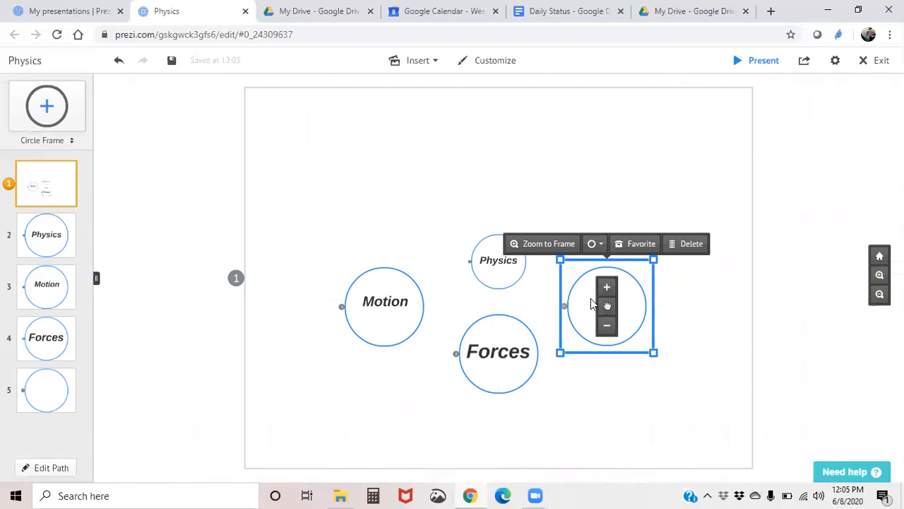
pyautogui.click(591, 303)
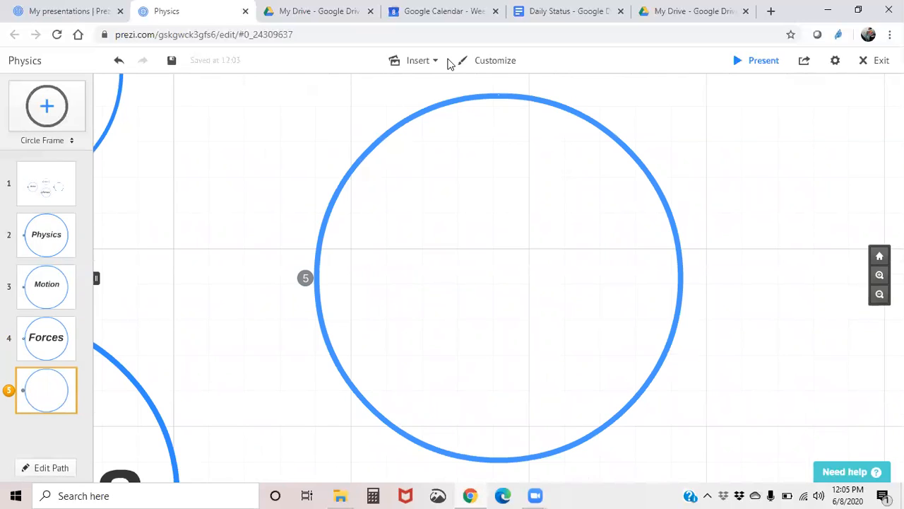
# - Add the subtitle text Electricity in the new circle frame
pyautogui.doubleClick(456, 264)
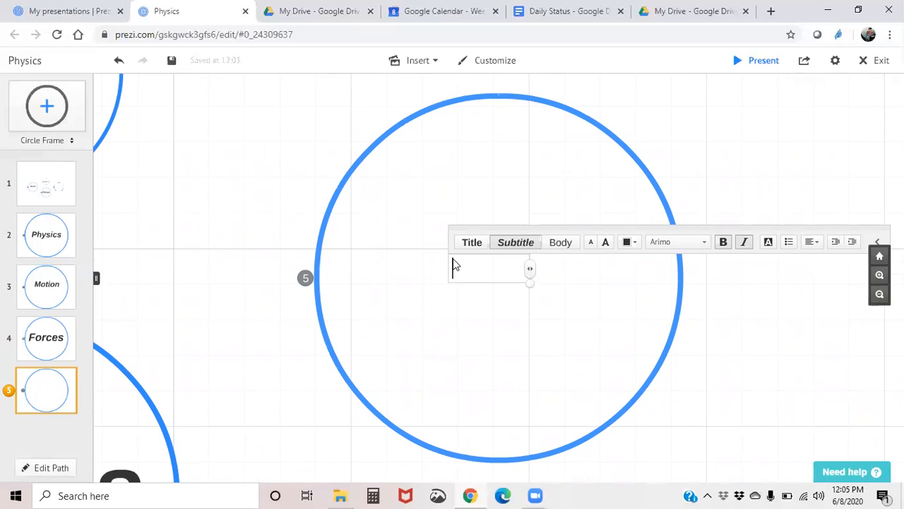
pyautogui.write('Electric')
pyautogui.write(' C')
pyautogui.press('BackSpace')
pyautogui.write('ity')
pyautogui.click(478, 340)
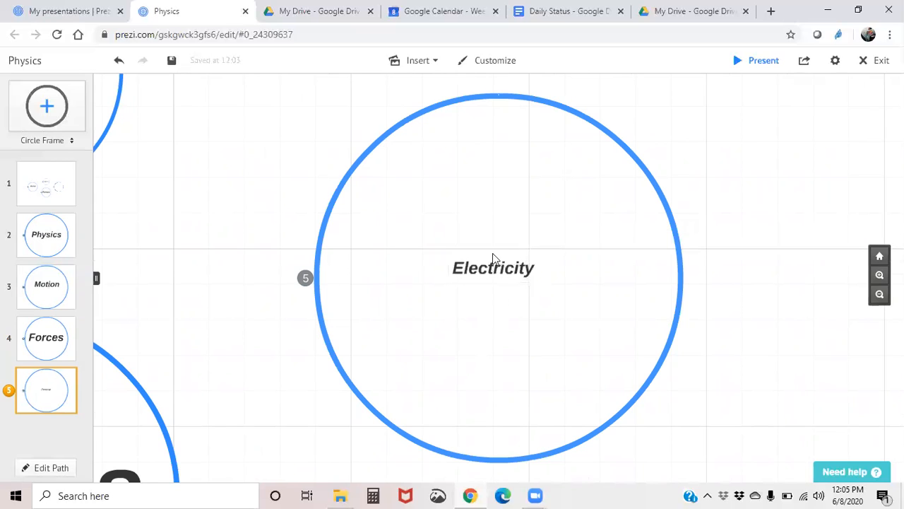
# - Enlarge the Electricity text inside its circle
pyautogui.click(494, 259)
pyautogui.click(493, 269)
pyautogui.click(494, 256)
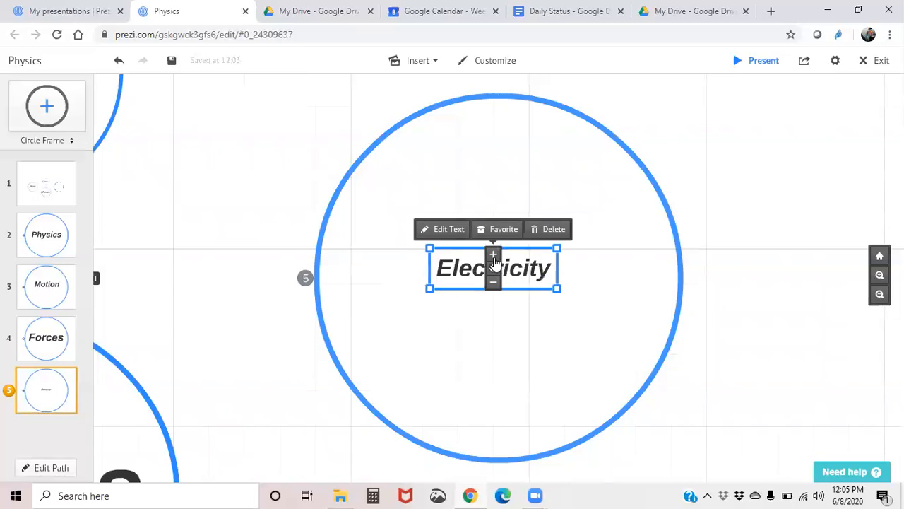
pyautogui.scroll(-5, 255, 206)
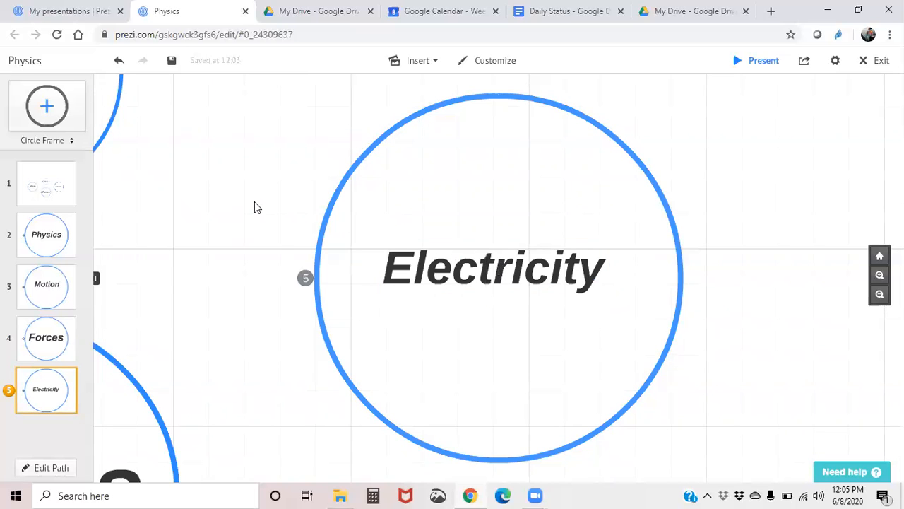
# - Draw a line connecting the Physics circle to the Electricity circle
pyautogui.moveTo(223, 231); pyautogui.dragTo(433, 249)
pyautogui.click(437, 61)
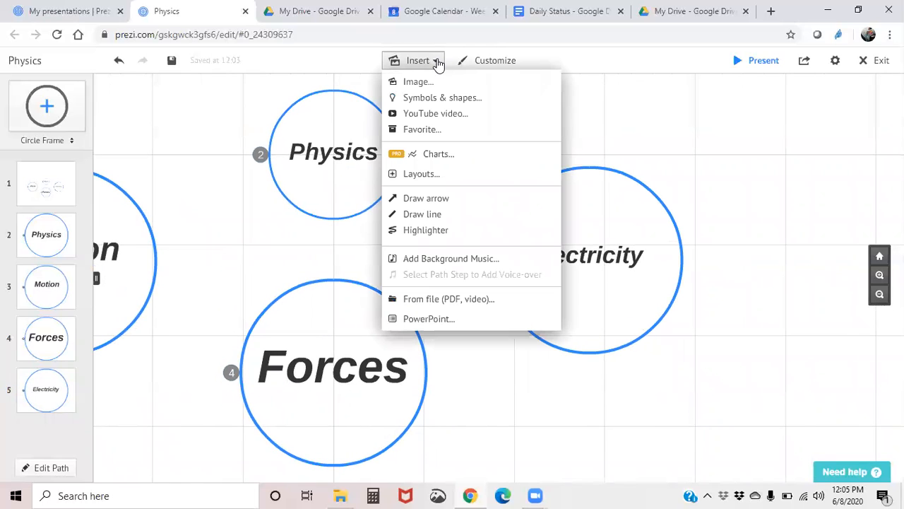
pyautogui.click(418, 214)
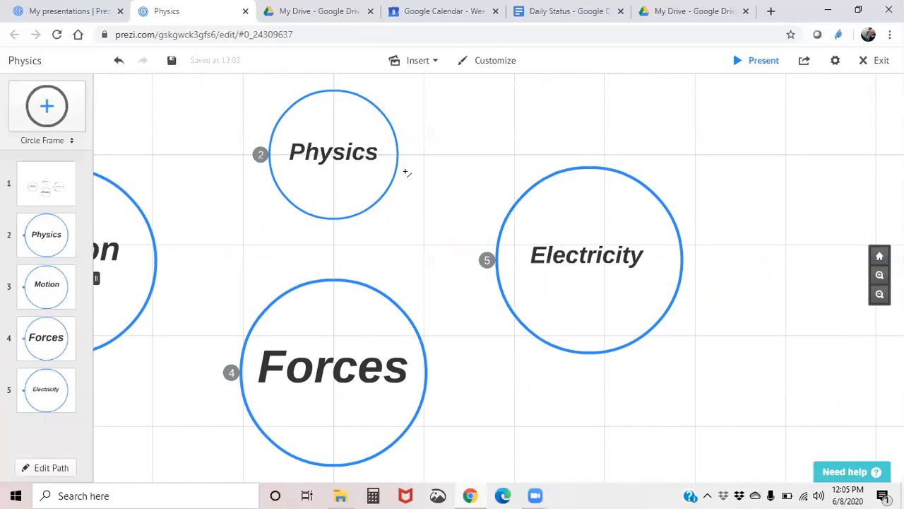
pyautogui.moveTo(397, 177); pyautogui.dragTo(510, 219)
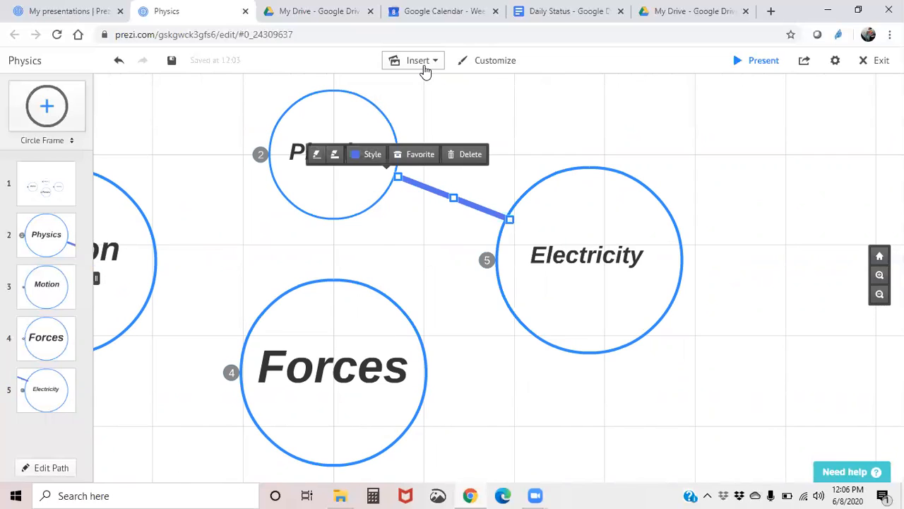
# - Draw a line connecting the Physics circle to the Forces circle
pyautogui.click(421, 62)
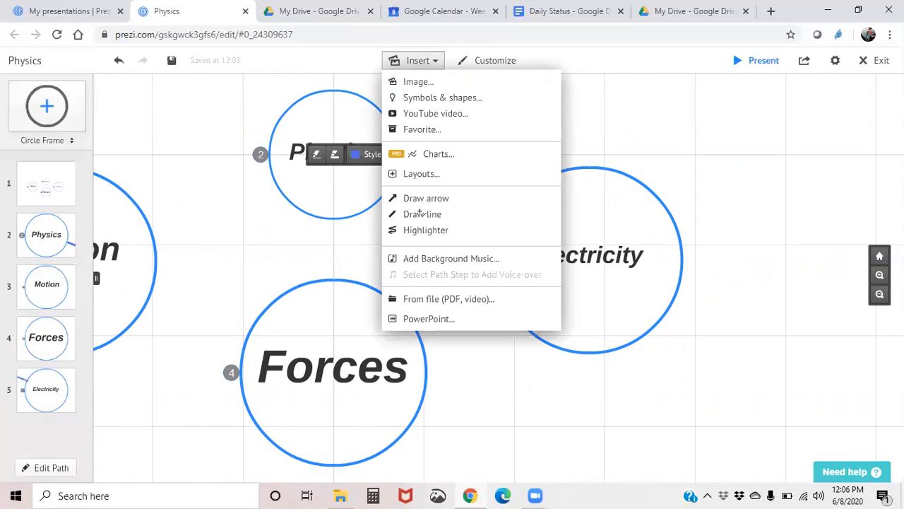
pyautogui.click(423, 214)
pyautogui.moveTo(331, 260); pyautogui.dragTo(333, 282)
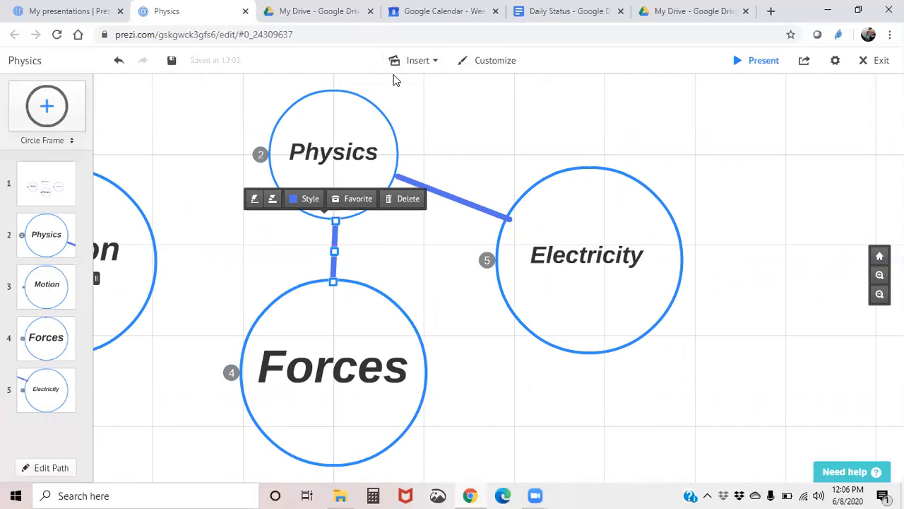
# - Draw a line connecting the Physics circle to the Motion circle
pyautogui.click(418, 68)
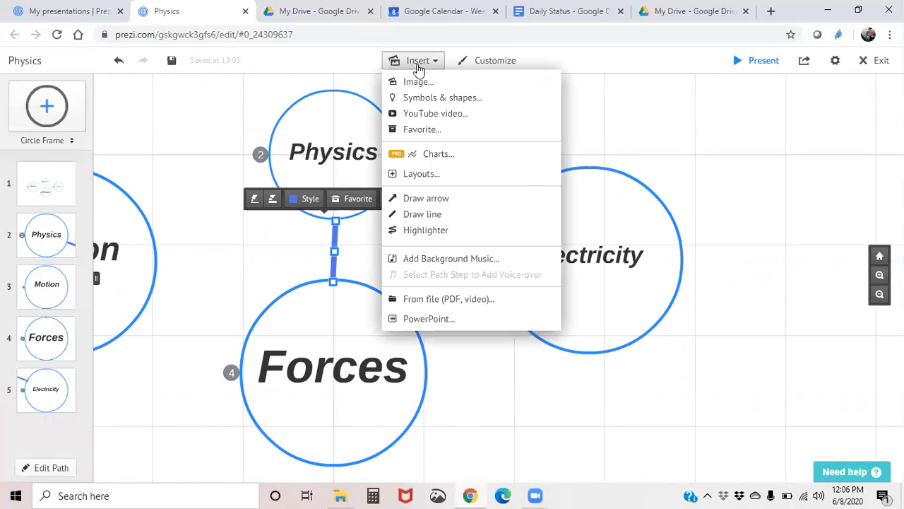
pyautogui.click(422, 214)
pyautogui.moveTo(275, 176); pyautogui.dragTo(147, 236)
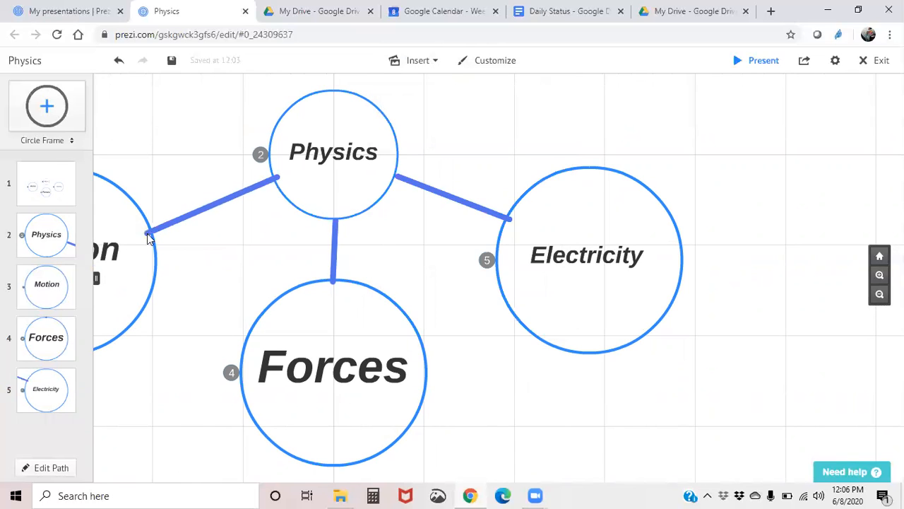
pyautogui.moveTo(183, 292); pyautogui.dragTo(500, 182)
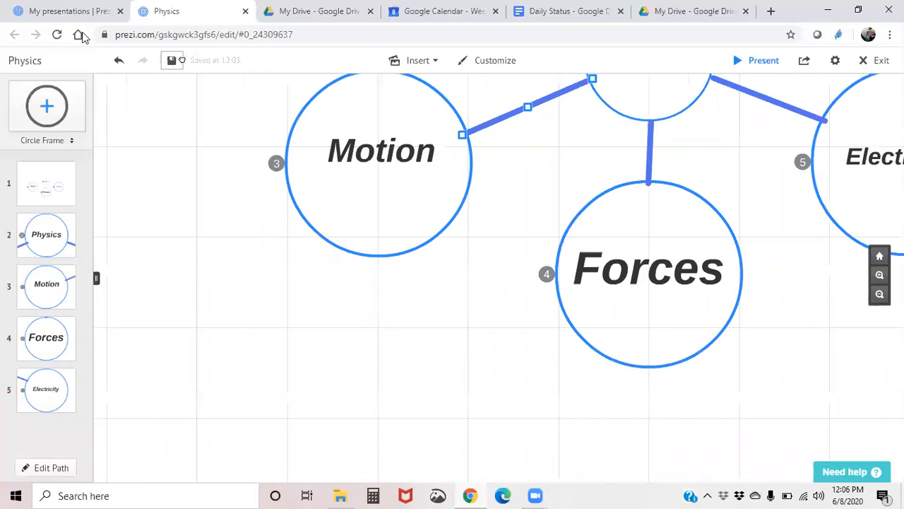
pyautogui.moveTo(16, 102); pyautogui.dragTo(490, 322)
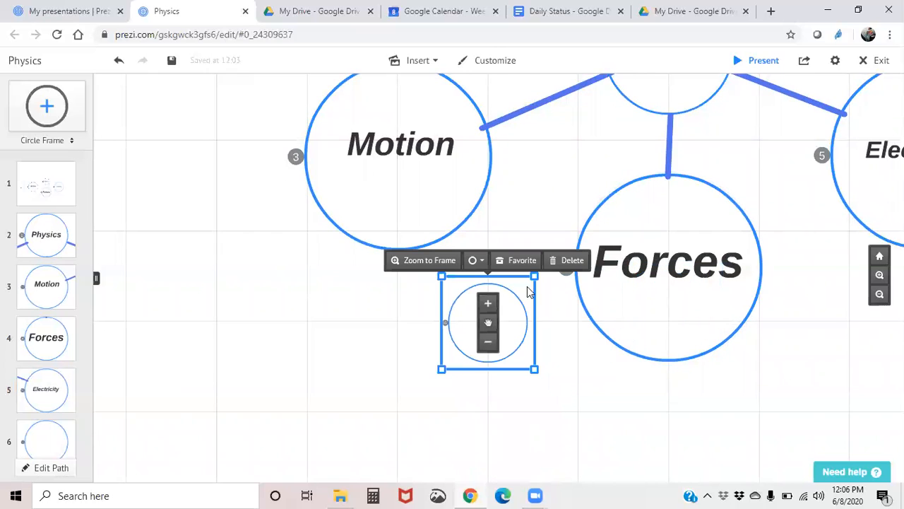
pyautogui.click(572, 261)
# - Place a small circle frame inside the upper-left part of the Forces circle and zoom into it
pyautogui.click(651, 237)
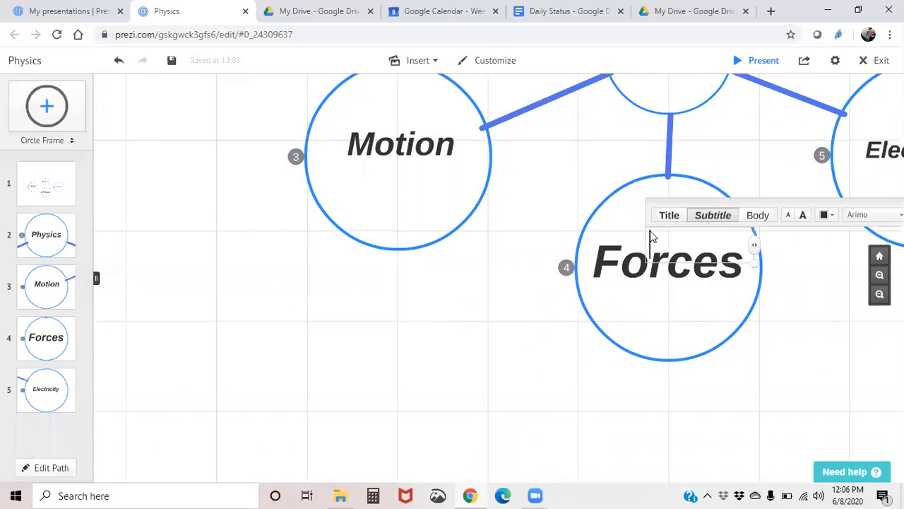
pyautogui.click(600, 203)
pyautogui.click(599, 204)
pyautogui.click(591, 221)
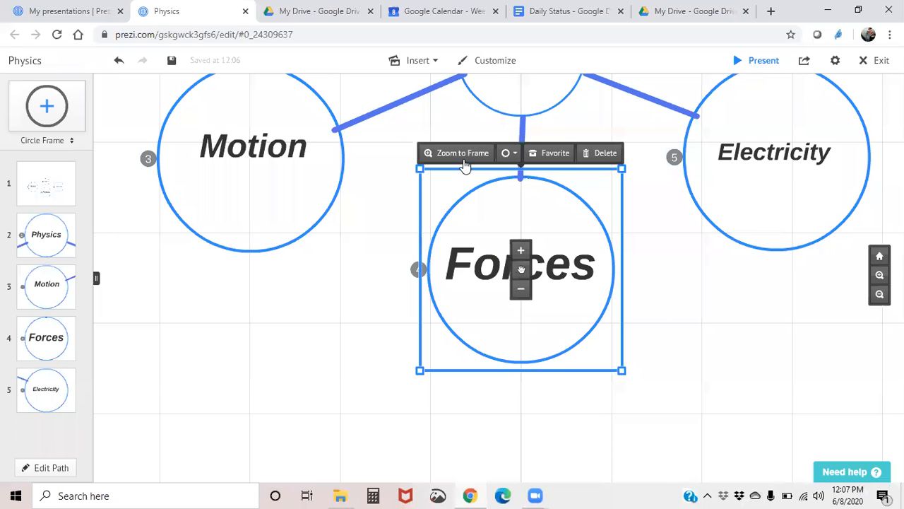
pyautogui.click(464, 160)
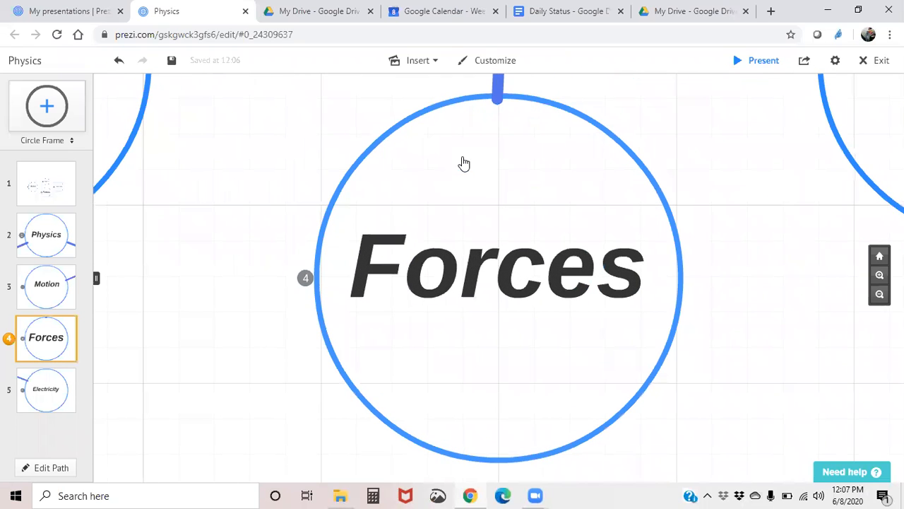
pyautogui.scroll(5, 483, 175)
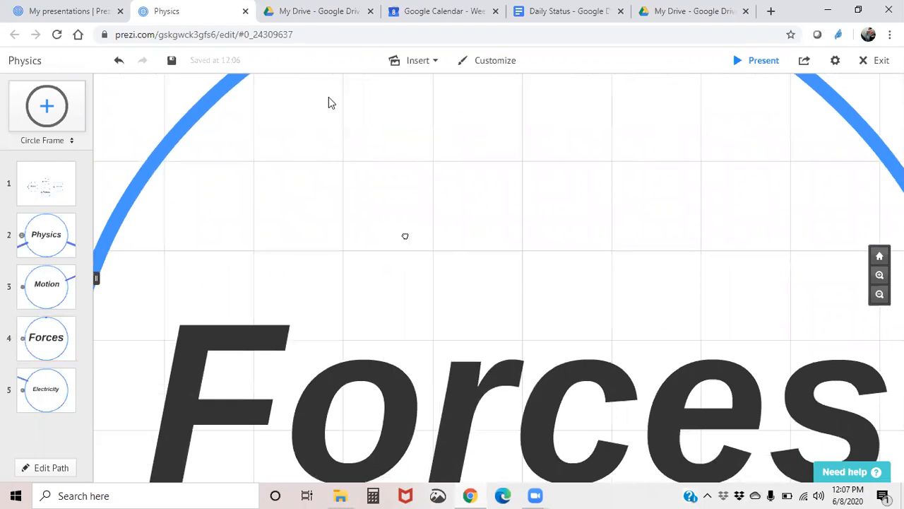
pyautogui.scroll(-2, 347, 211)
pyautogui.moveTo(47, 106); pyautogui.dragTo(198, 181)
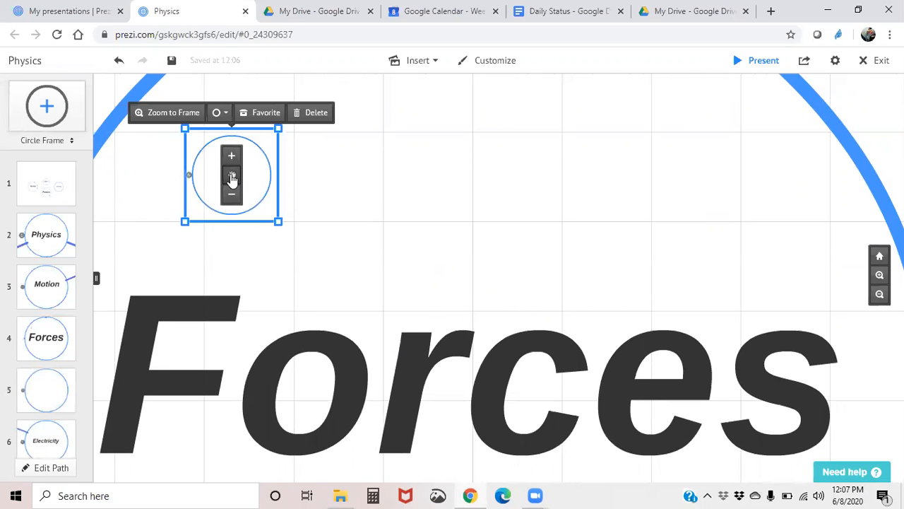
pyautogui.click(167, 113)
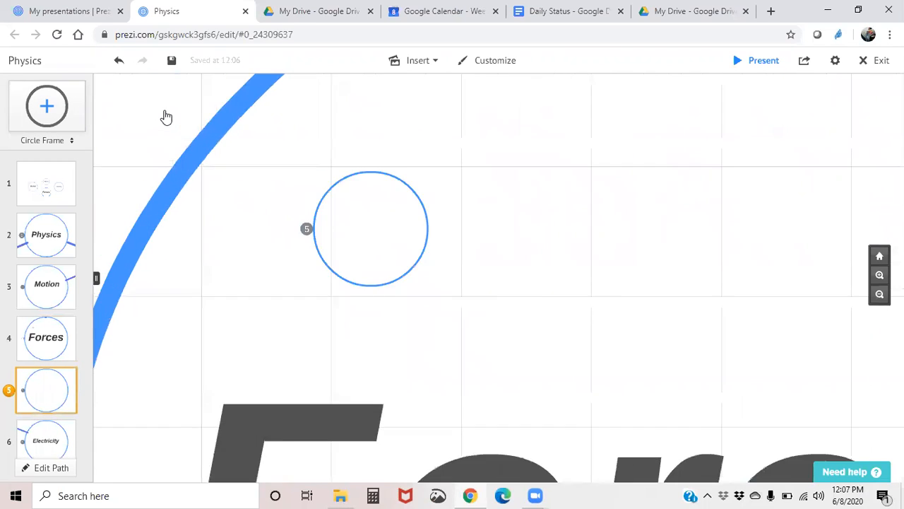
# - Add the subtitle text 1st Law of Motion in the small frame inside Forces
pyautogui.doubleClick(417, 264)
pyautogui.write('1st Law o')
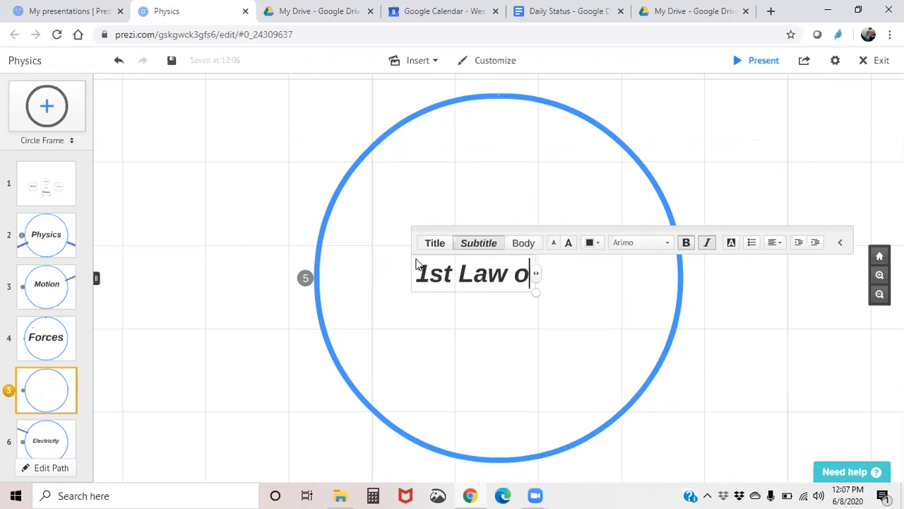
pyautogui.write('f Motion')
pyautogui.moveTo(491, 267); pyautogui.dragTo(458, 269)
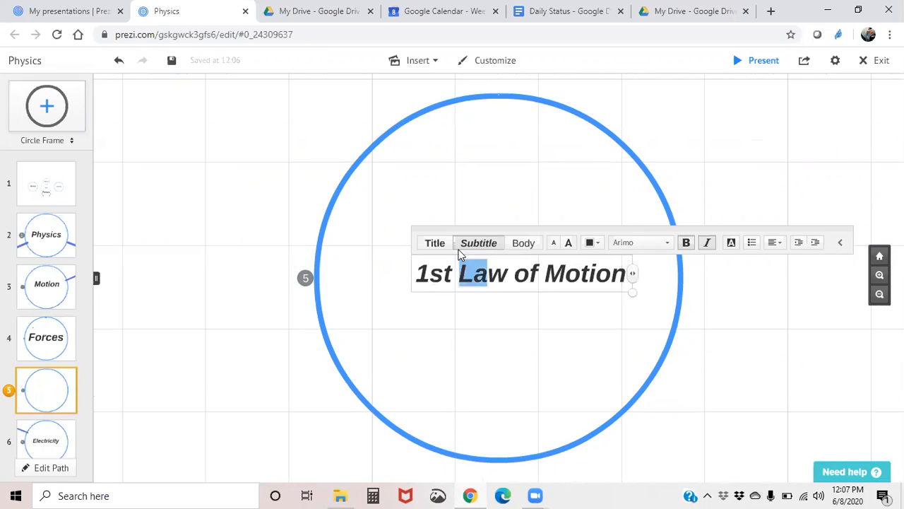
pyautogui.click(381, 207)
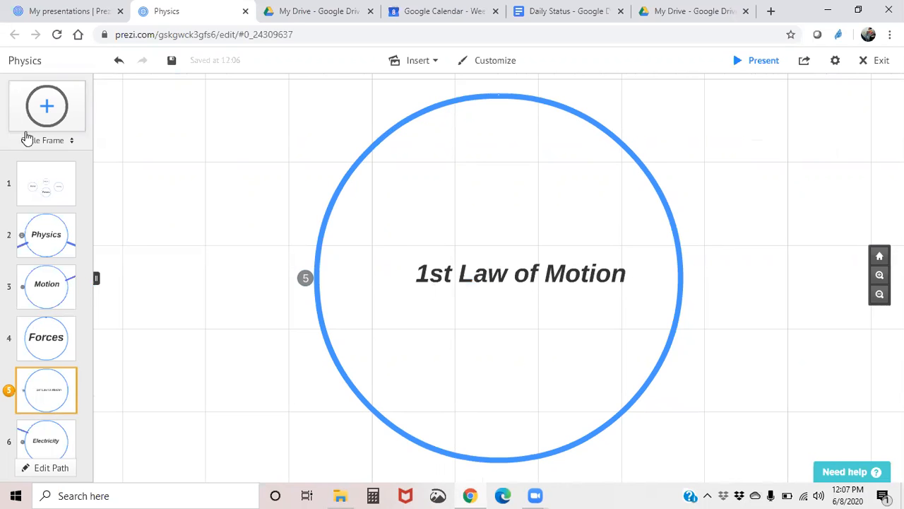
# - Place a new circle frame inside the Forces circle, beside the 1st Law of Motion frame
pyautogui.click(53, 353)
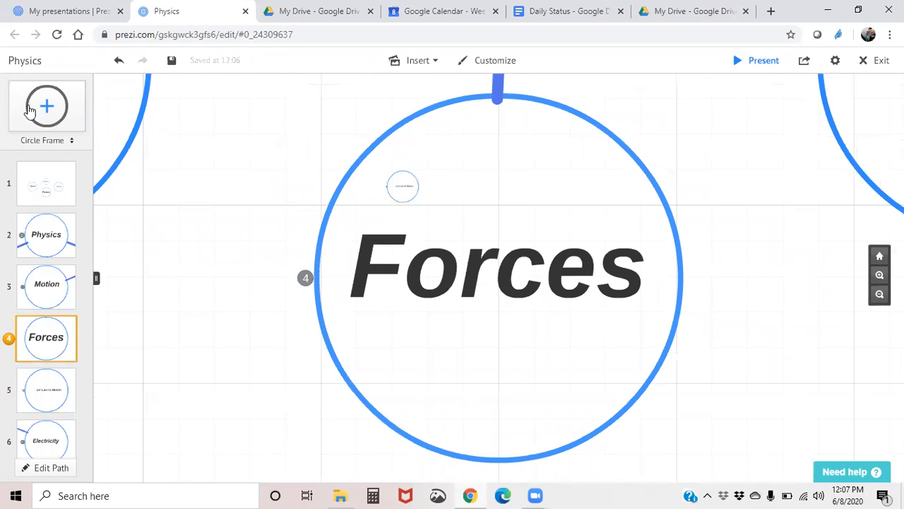
pyautogui.scroll(3, 410, 179)
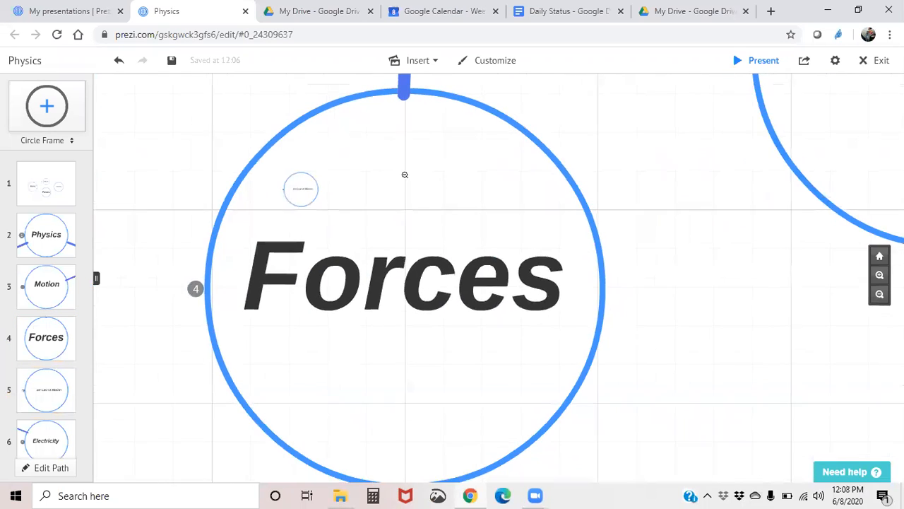
pyautogui.scroll(3, 405, 174)
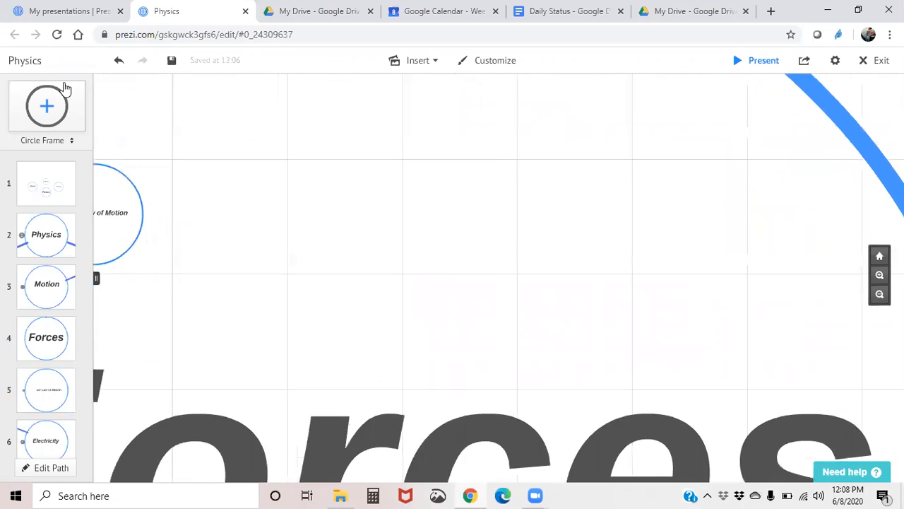
pyautogui.moveTo(55, 113); pyautogui.dragTo(197, 182)
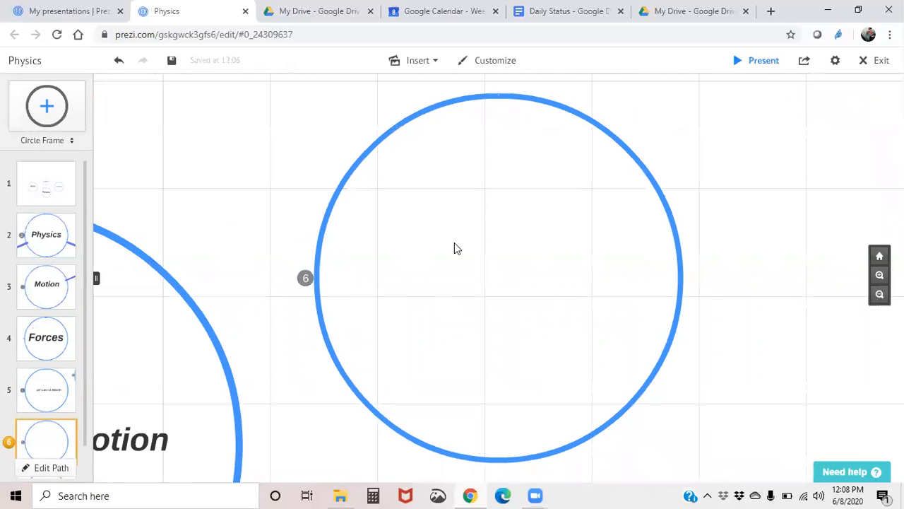
pyautogui.doubleClick(455, 265)
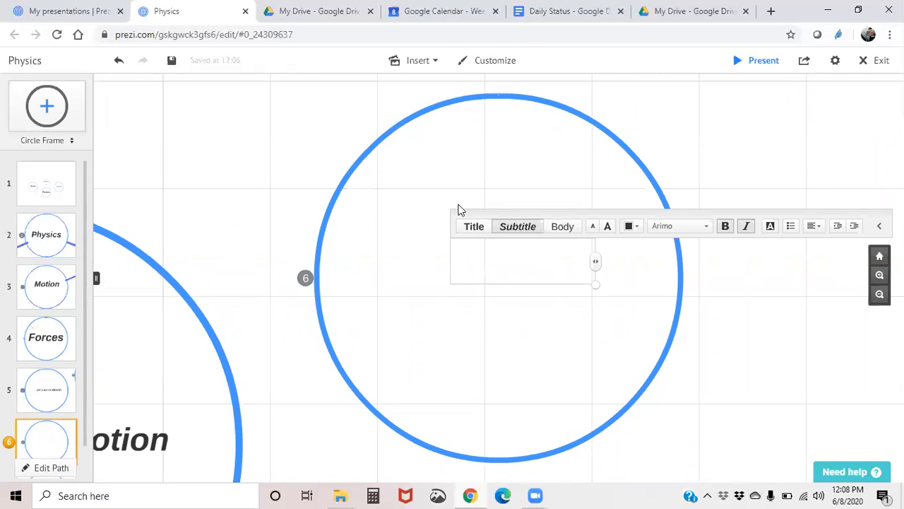
pyautogui.click(412, 174)
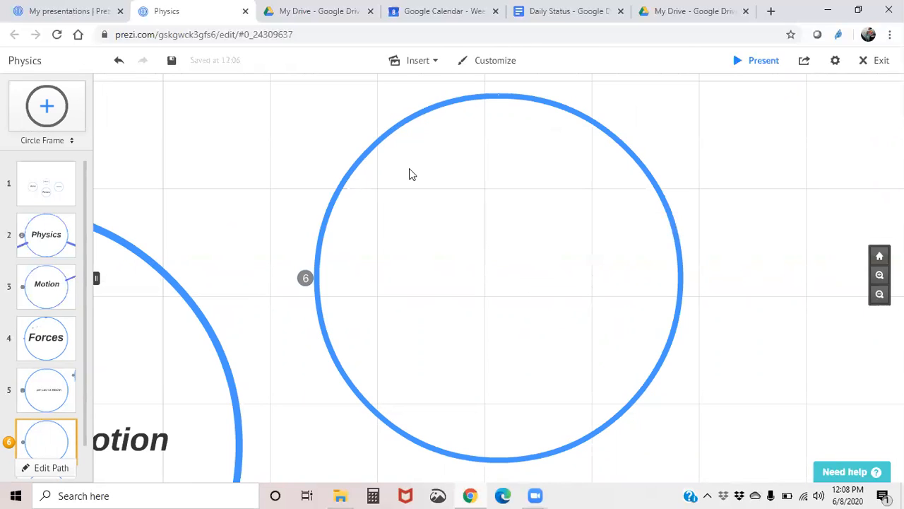
pyautogui.doubleClick(360, 169)
pyautogui.click(351, 174)
pyautogui.doubleClick(351, 173)
pyautogui.click(337, 198)
# - Enlarge the new circle frame and move it down and to the right inside Forces
pyautogui.scroll(-2, 277, 230)
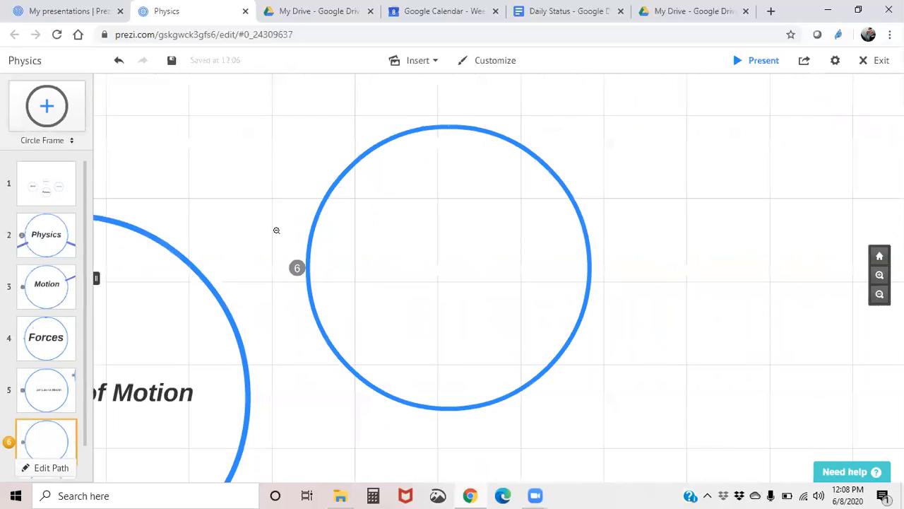
pyautogui.click(386, 170)
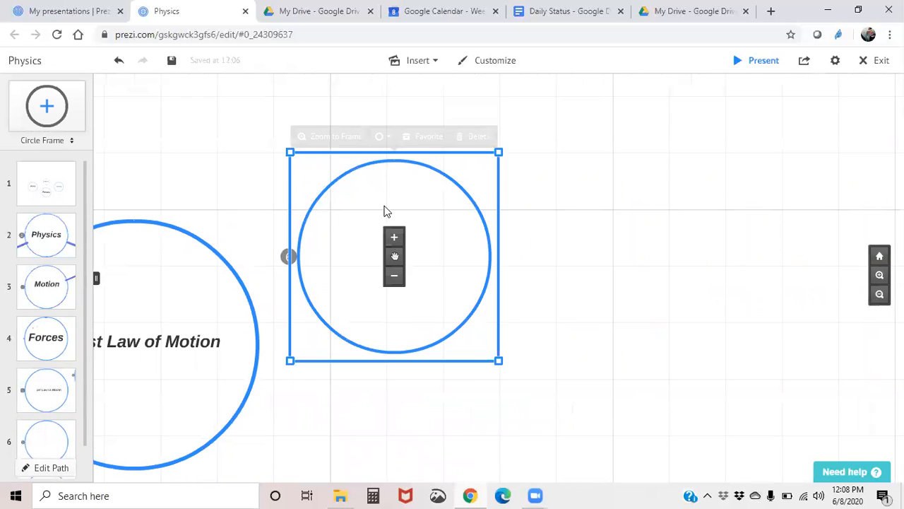
pyautogui.click(394, 238)
pyautogui.moveTo(393, 255); pyautogui.dragTo(532, 343)
pyautogui.click(480, 322)
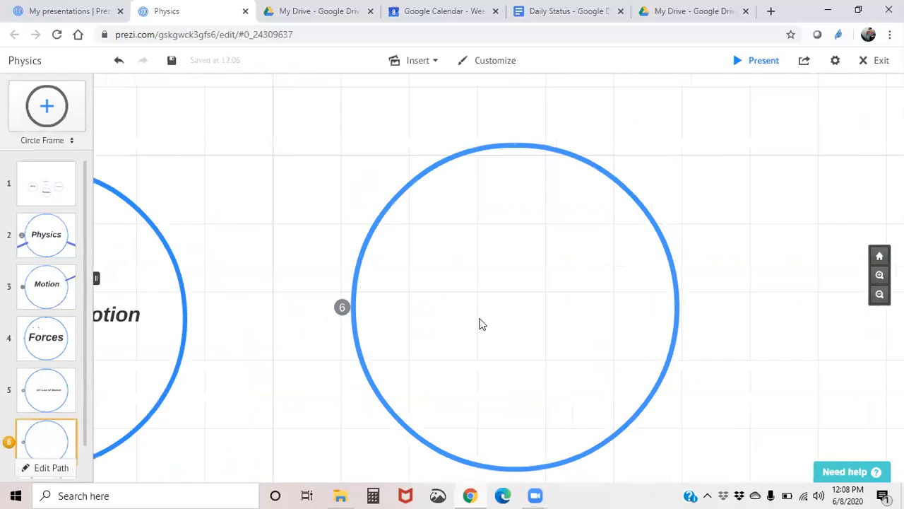
# - Add the subtitle text 2nd Law of Motion in the new frame inside Forces
pyautogui.doubleClick(439, 274)
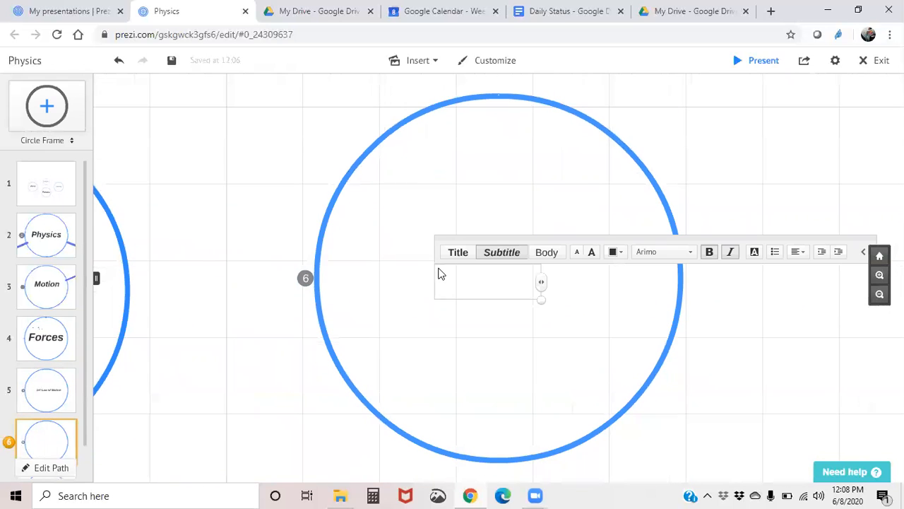
pyautogui.write('@n')
pyautogui.press('BackSpace')
pyautogui.press('BackSpace')
pyautogui.write('2nd Law o')
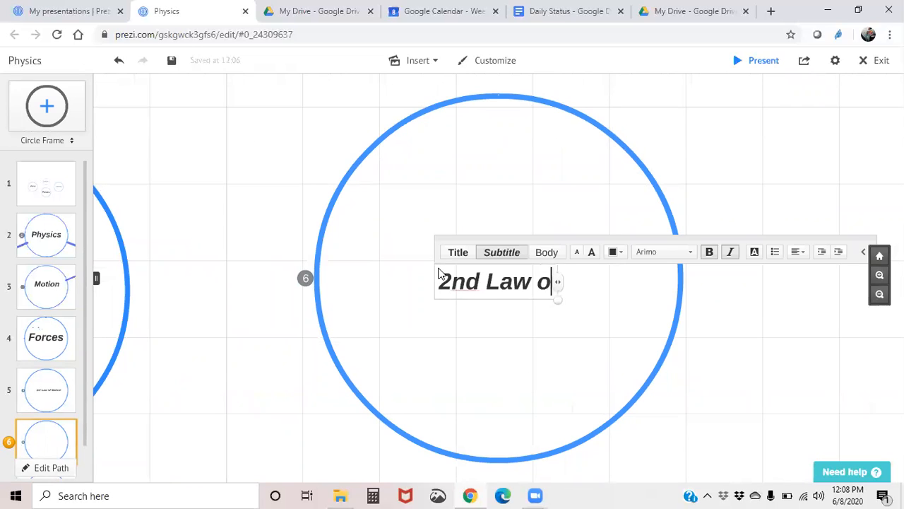
pyautogui.write('f Motion')
pyautogui.press('Escape')
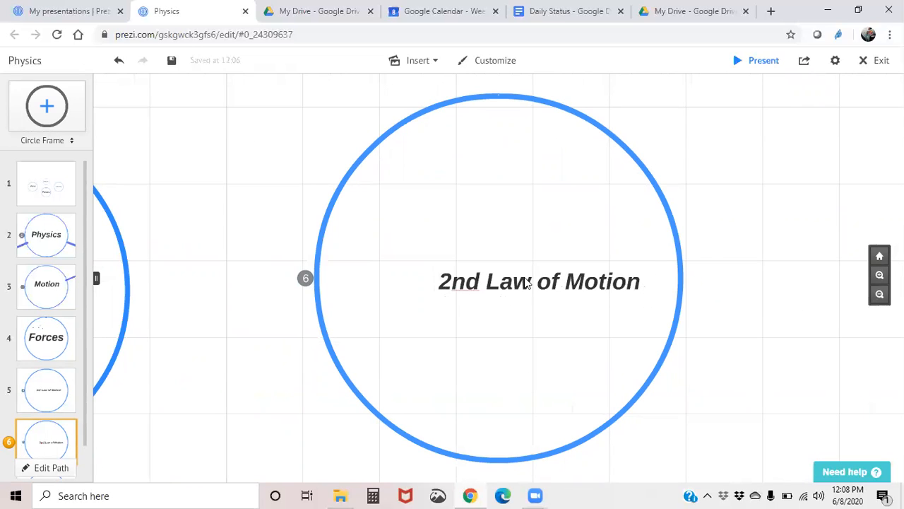
# - Return to the overview frame, then close the Physics presentation tab and confirm leaving the site
pyautogui.click(534, 280)
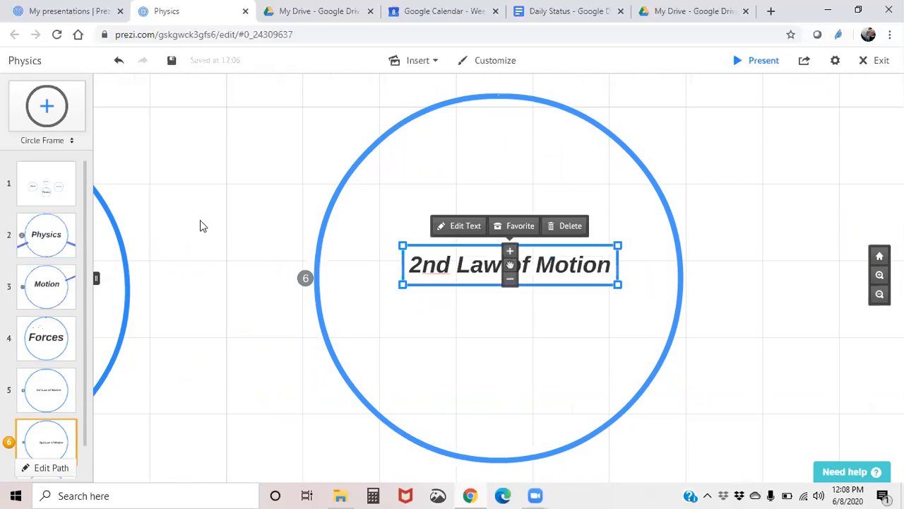
pyautogui.click(58, 188)
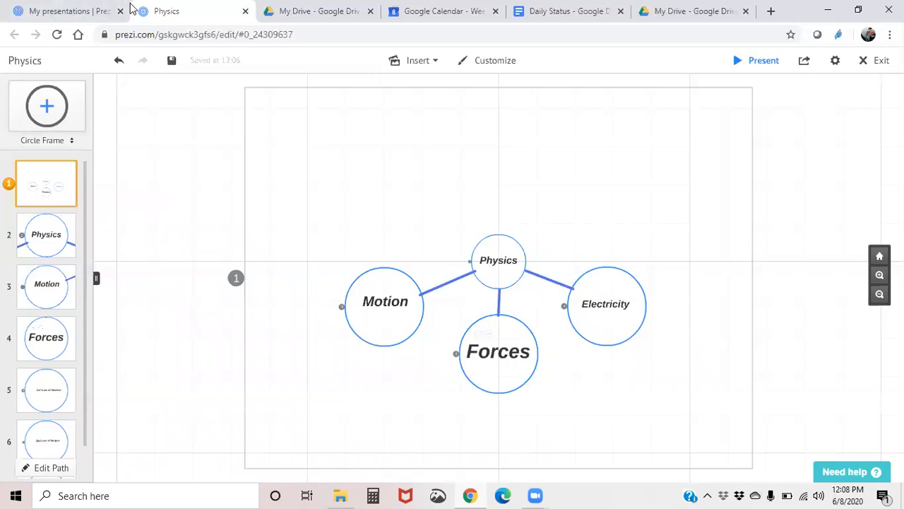
pyautogui.click(245, 11)
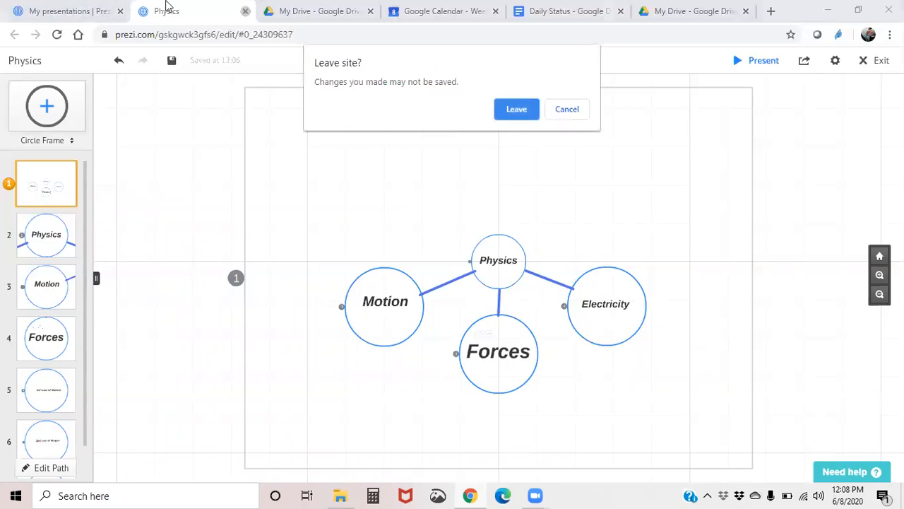
pyautogui.click(518, 108)
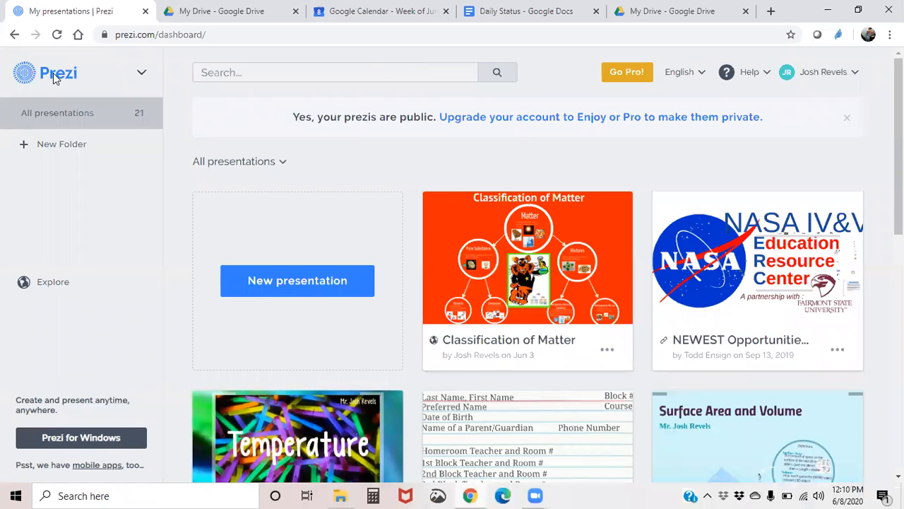
# - Switch the dashboard to Prezi Next and browse its Designs, Presentations, Library and Videos sections
pyautogui.click(143, 74)
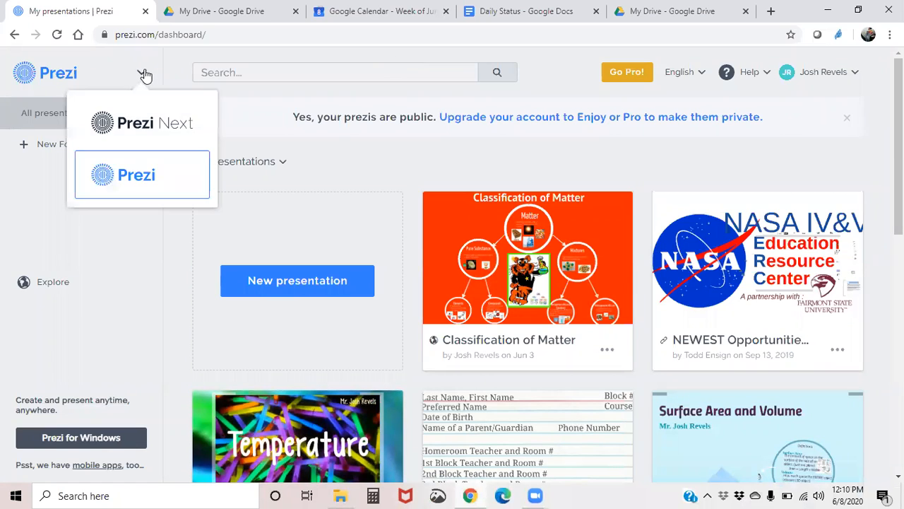
pyautogui.click(140, 125)
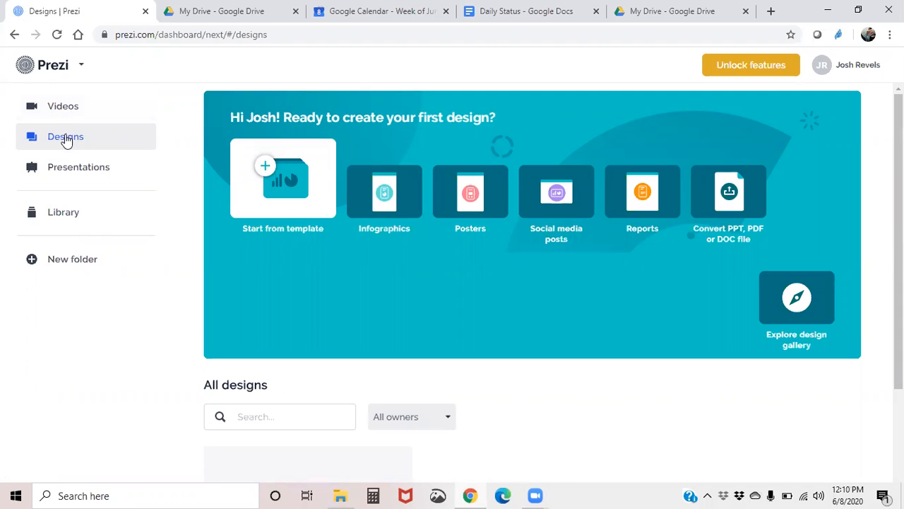
pyautogui.click(63, 177)
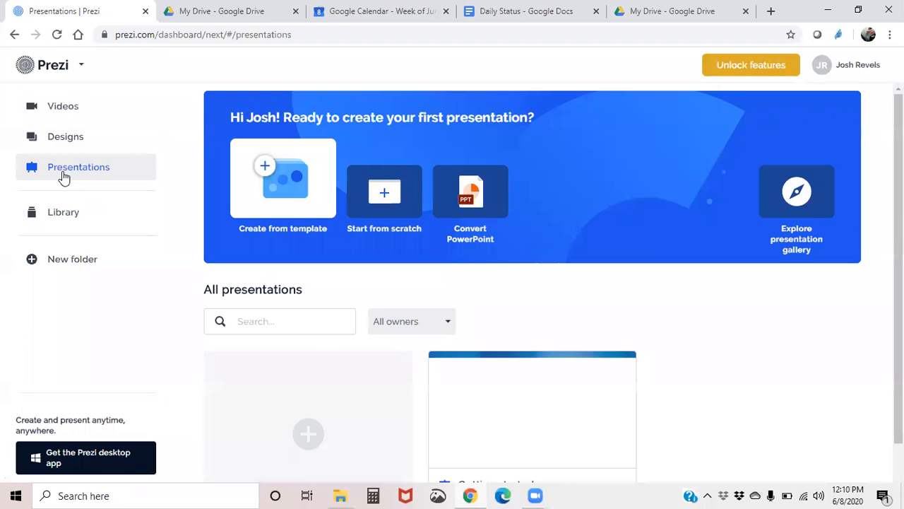
pyautogui.click(61, 214)
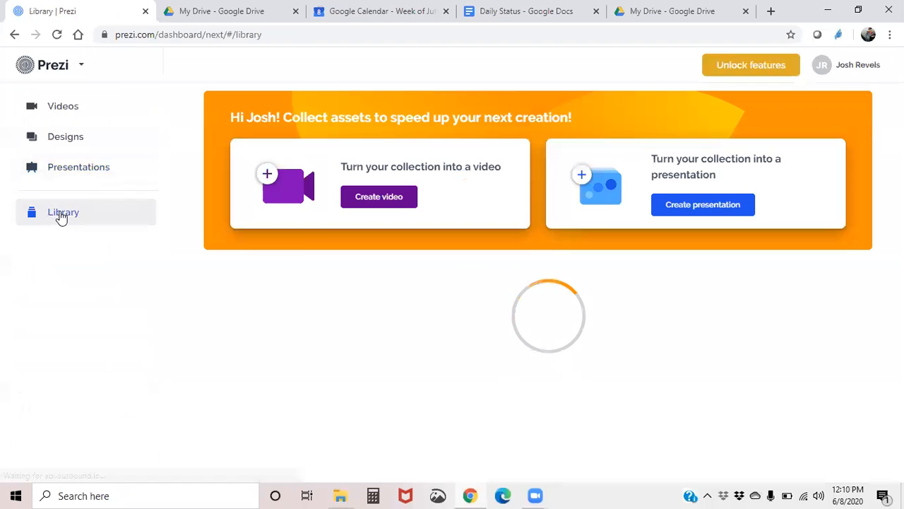
pyautogui.click(63, 107)
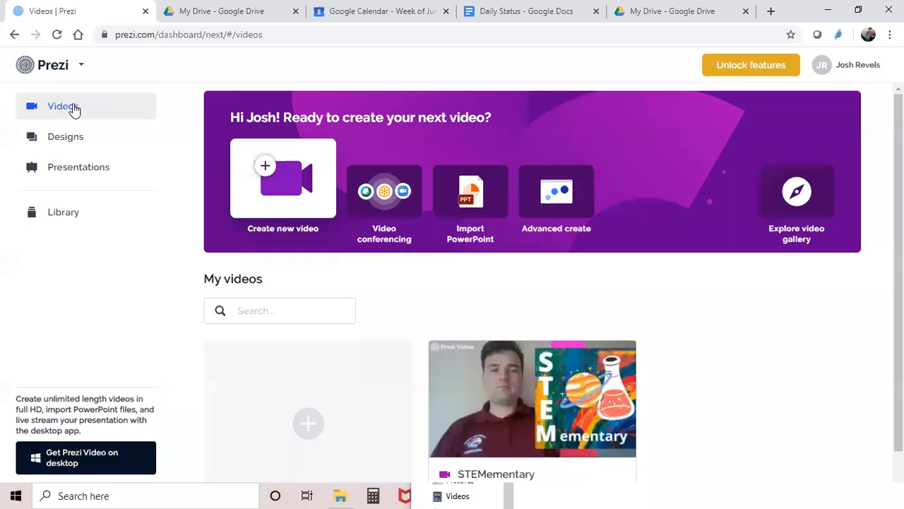
# - Open the Explore video gallery and browse the featured videos
pyautogui.scroll(-1, 705, 347)
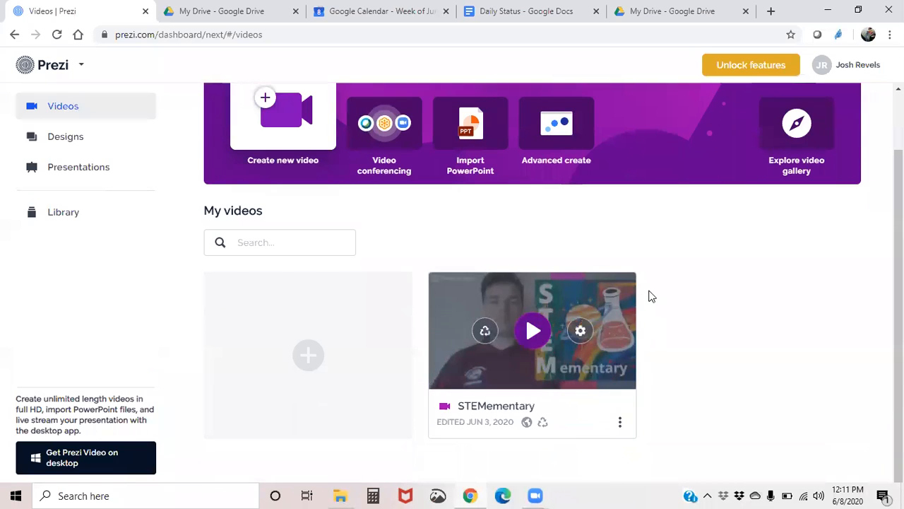
pyautogui.click(797, 132)
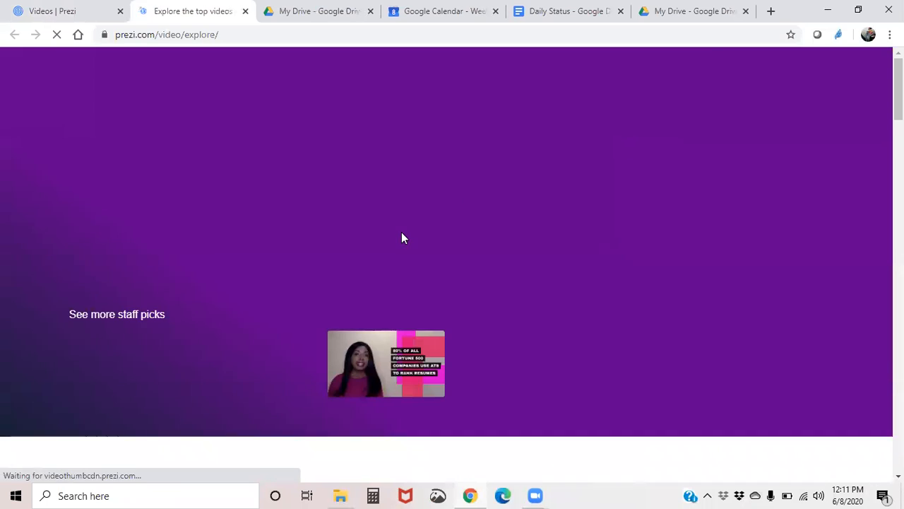
pyautogui.scroll(-1, 299, 254)
pyautogui.scroll(-7, 300, 257)
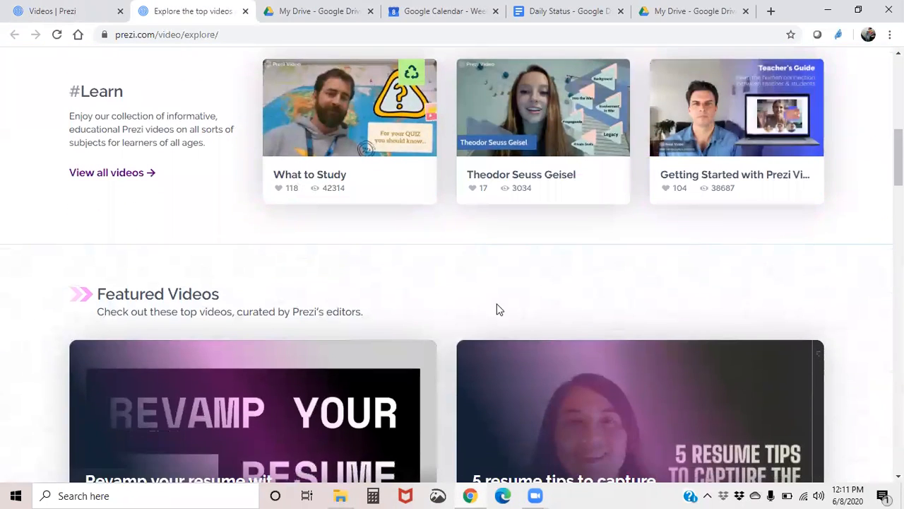
pyautogui.scroll(-4, 497, 309)
pyautogui.scroll(6, 498, 309)
pyautogui.scroll(6, 498, 311)
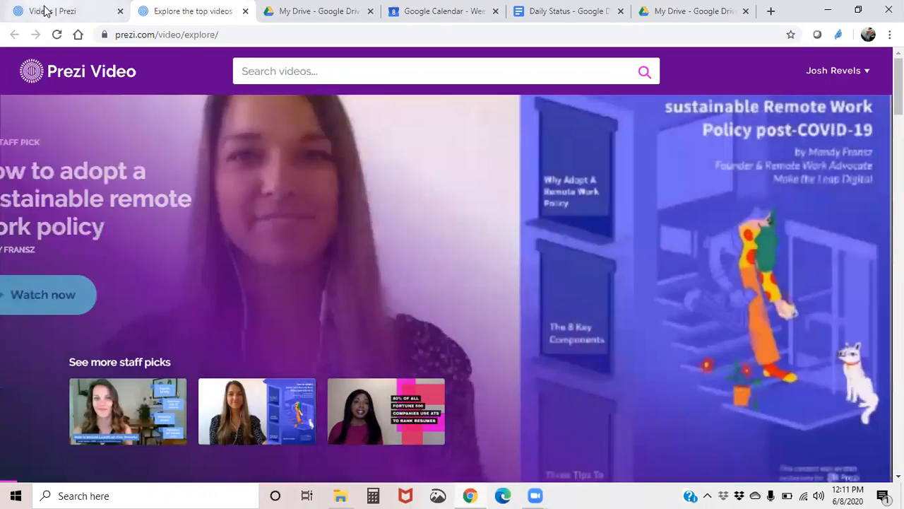
# - Close the video gallery tab and view the Advanced create overview before dismissing it
pyautogui.click(45, 9)
pyautogui.middleClick(161, 9)
pyautogui.scroll(1, 417, 238)
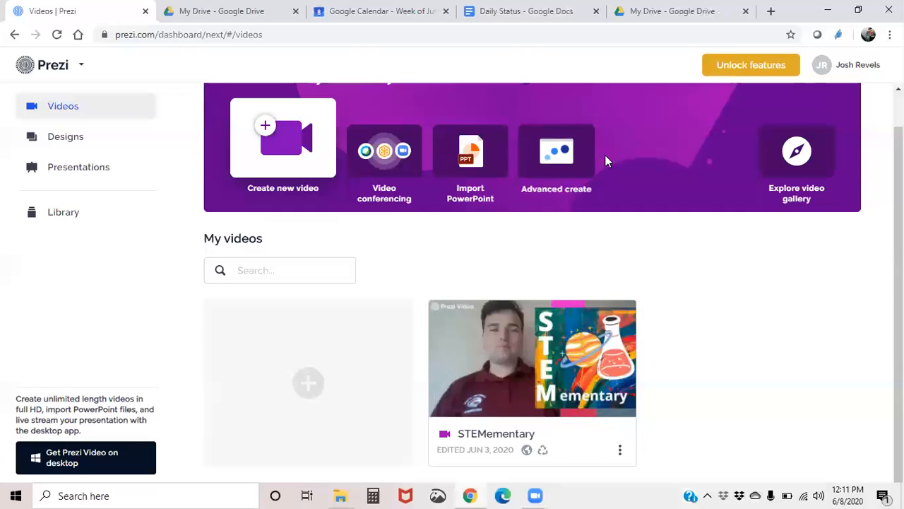
pyautogui.click(545, 164)
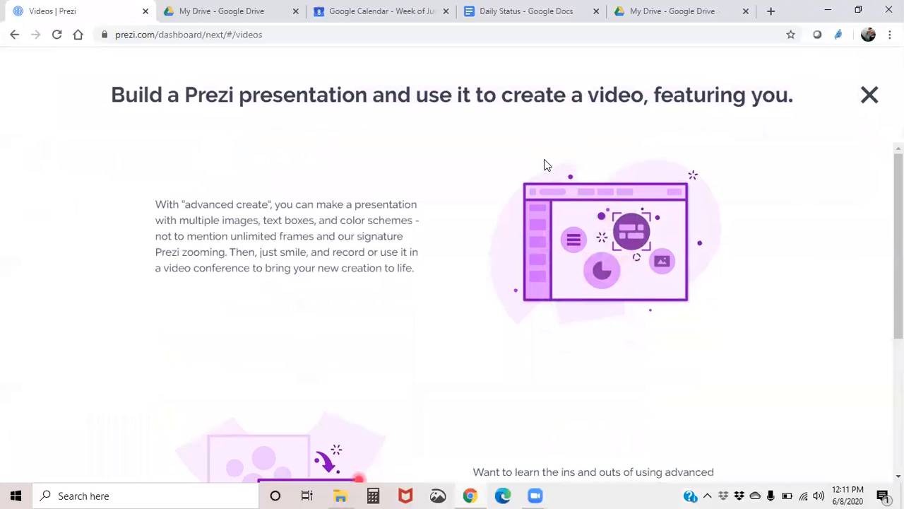
pyautogui.scroll(-3, 492, 207)
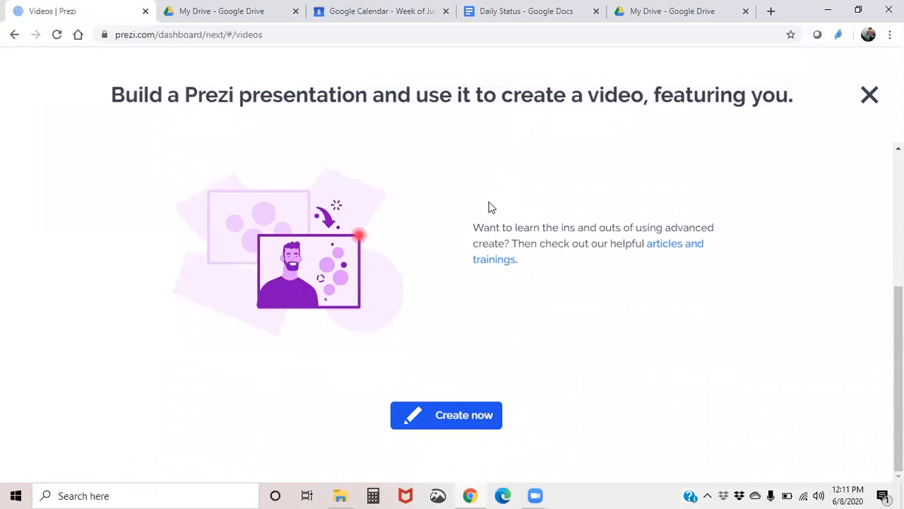
pyautogui.scroll(3, 492, 207)
pyautogui.click(870, 96)
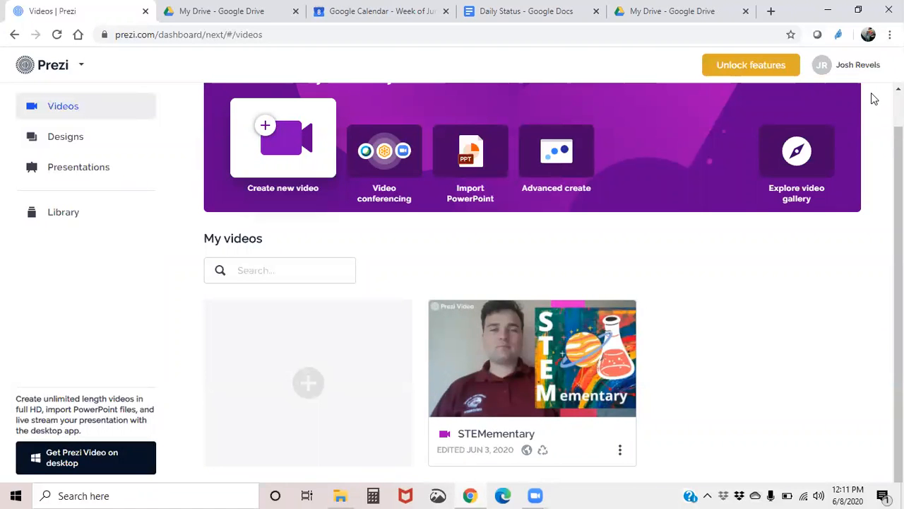
# - Open Designs, start from a template, and browse the Infographics and Reports template categories
pyautogui.click(85, 139)
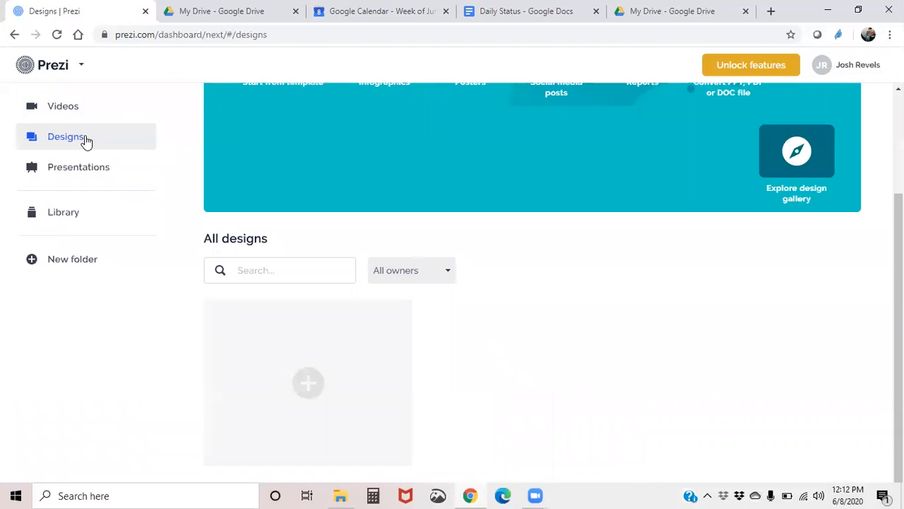
pyautogui.scroll(2, 355, 239)
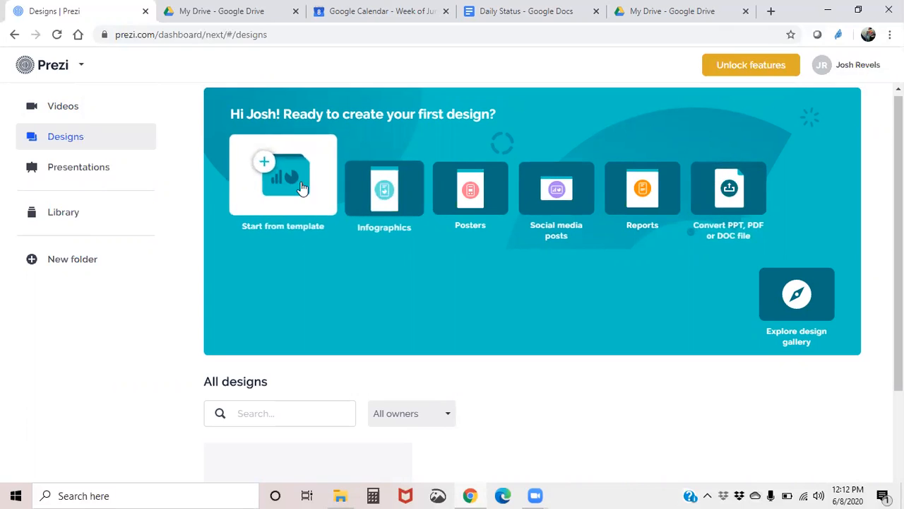
pyautogui.click(296, 183)
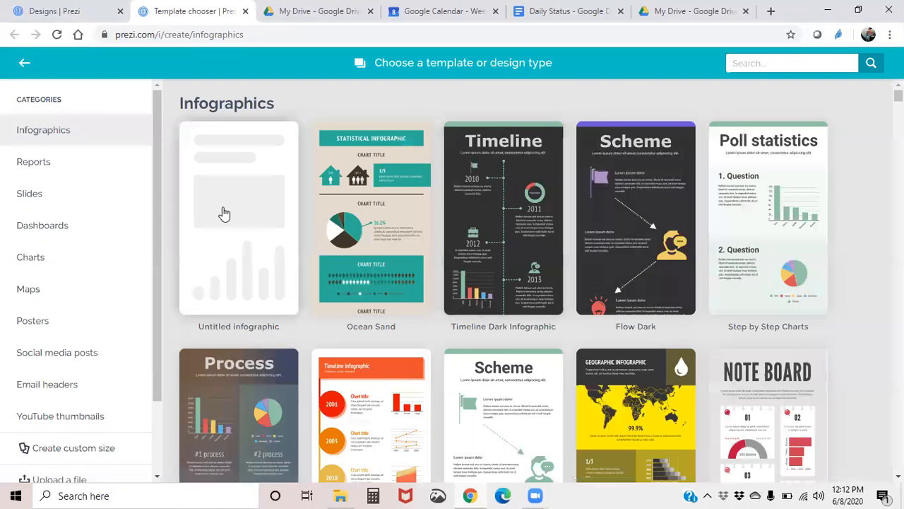
pyautogui.scroll(-7, 311, 234)
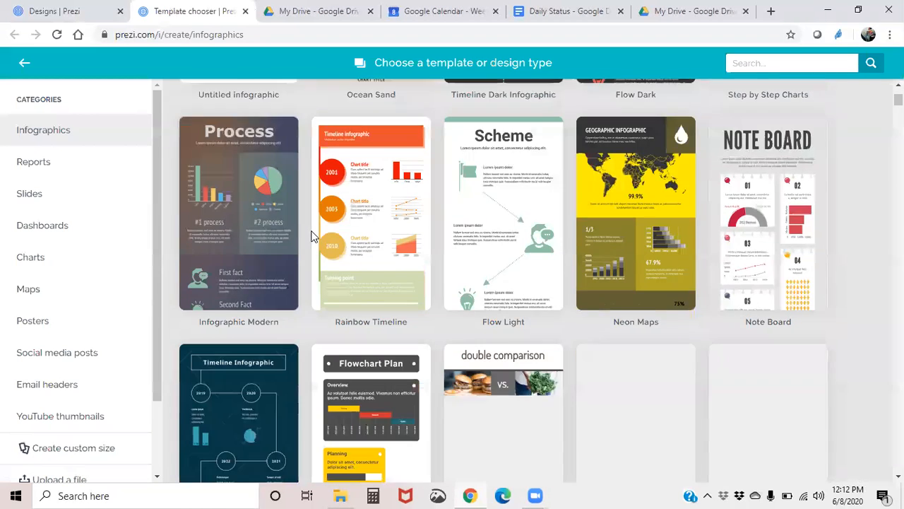
pyautogui.scroll(-8, 310, 234)
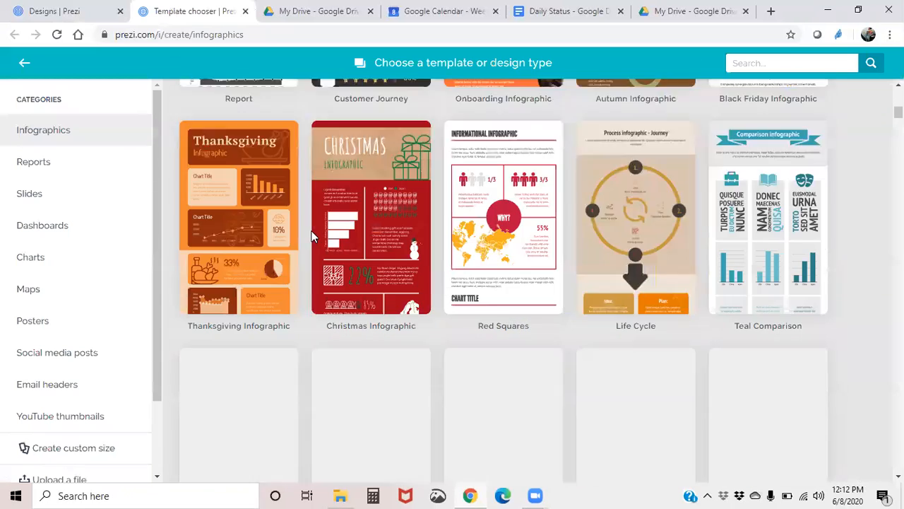
pyautogui.click(61, 167)
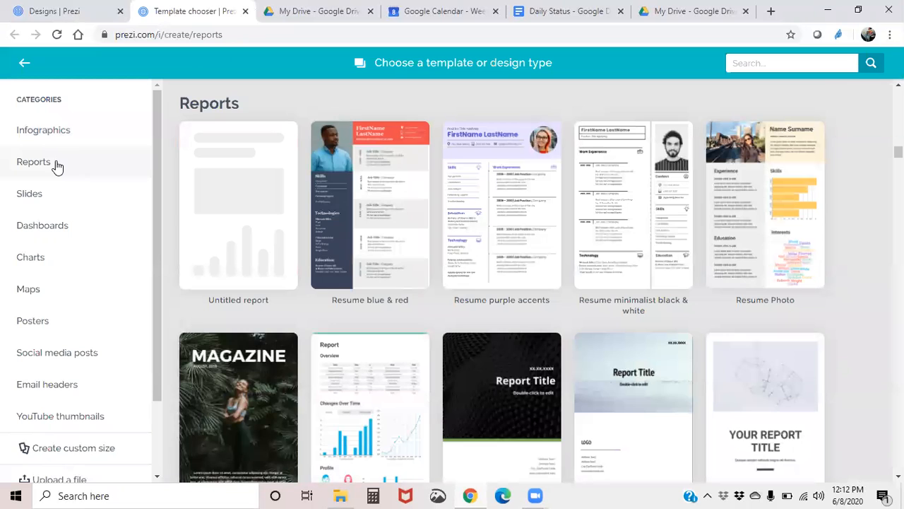
# - Browse the Slides, Dashboards, Maps, Posters and Social media posts template categories
pyautogui.scroll(-1, 318, 212)
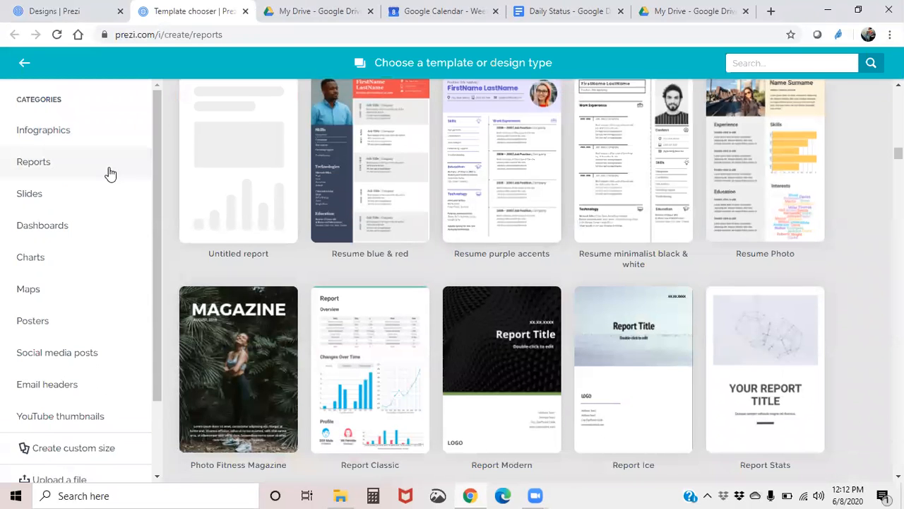
pyautogui.click(57, 195)
pyautogui.scroll(-2, 436, 233)
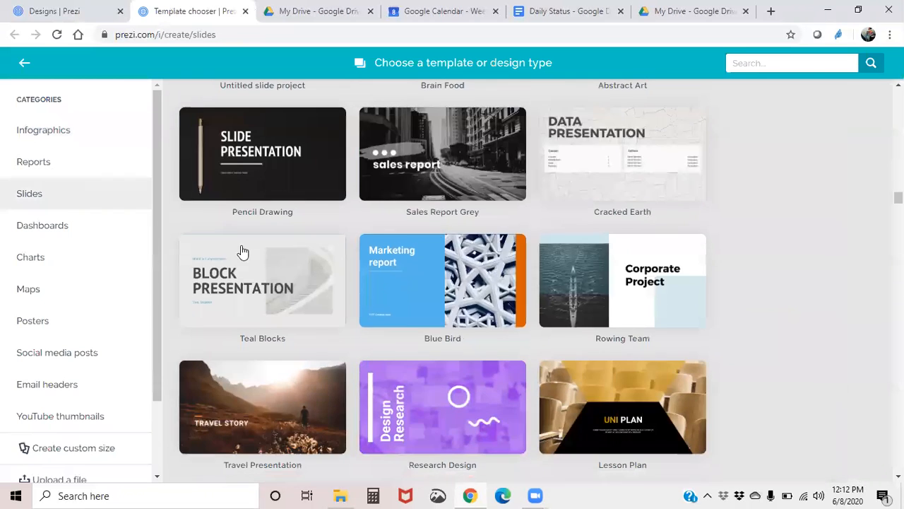
pyautogui.click(37, 225)
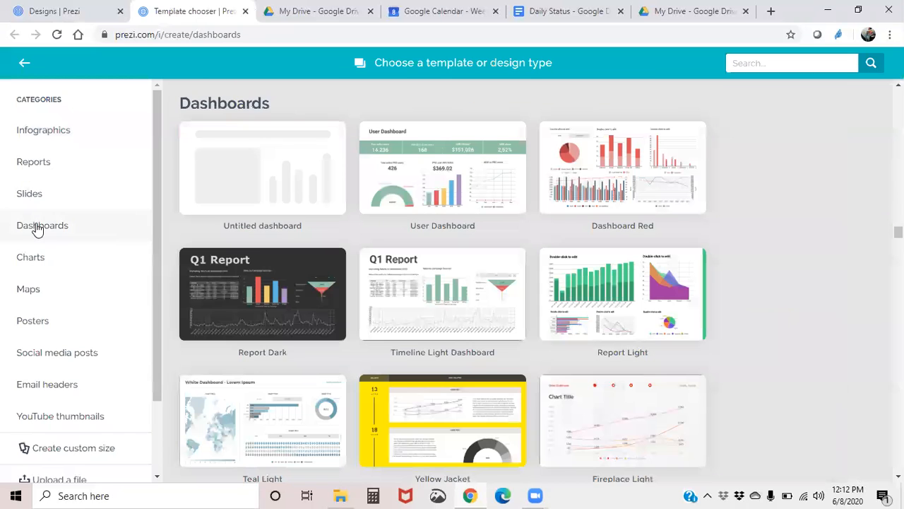
pyautogui.scroll(-2, 477, 300)
pyautogui.click(55, 291)
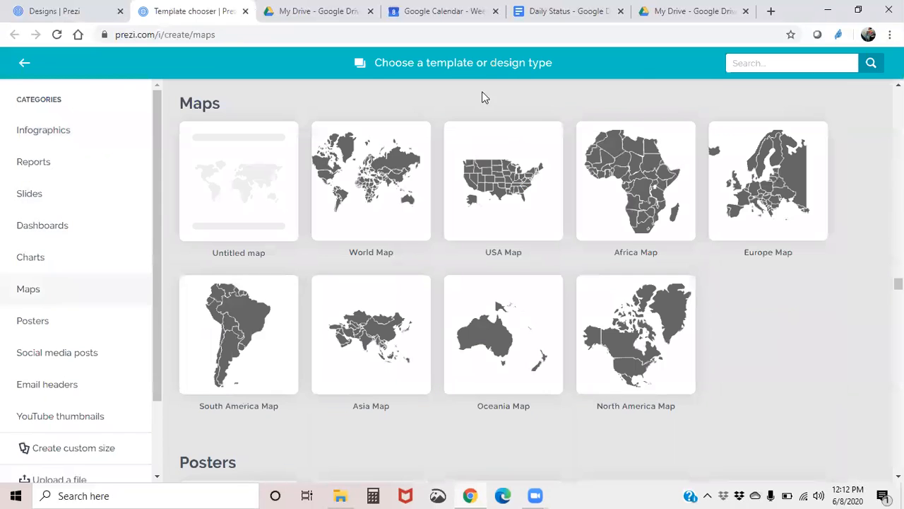
pyautogui.click(25, 324)
pyautogui.click(41, 351)
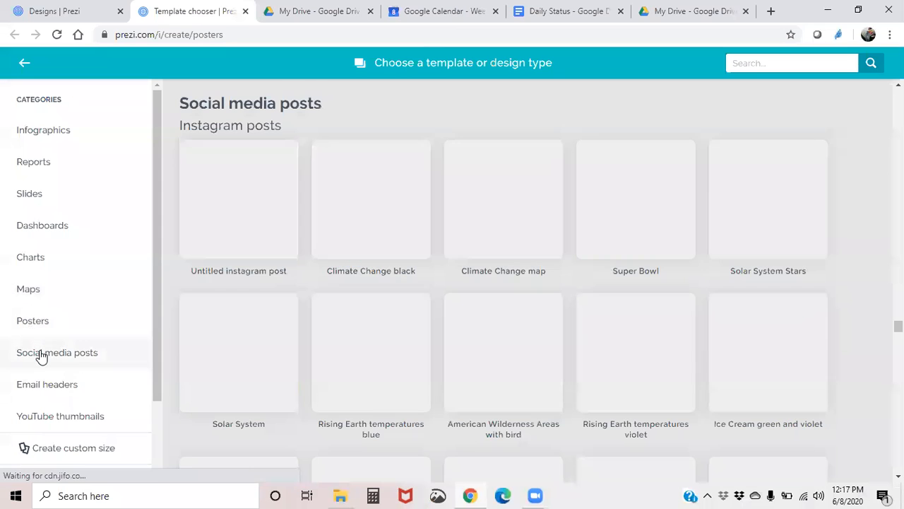
pyautogui.scroll(-2, 162, 319)
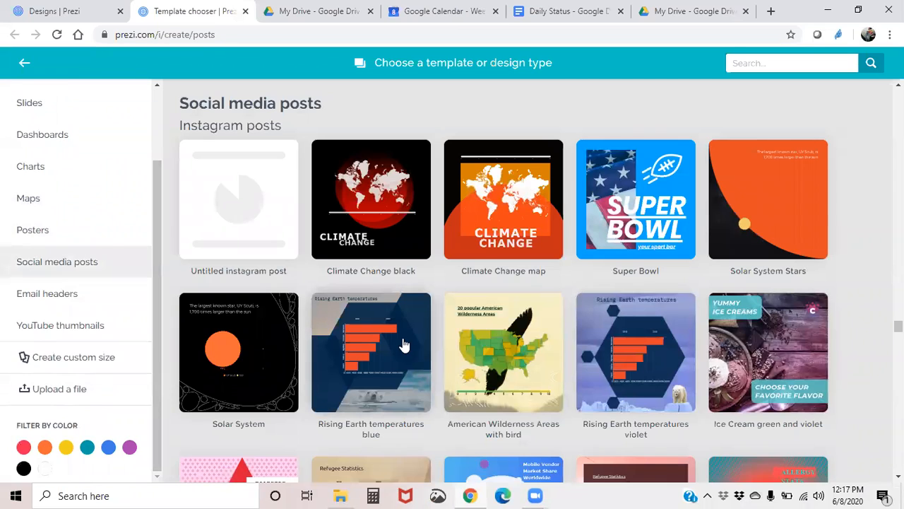
pyautogui.scroll(-7, 402, 343)
pyautogui.scroll(3, 403, 338)
pyautogui.scroll(4, 403, 338)
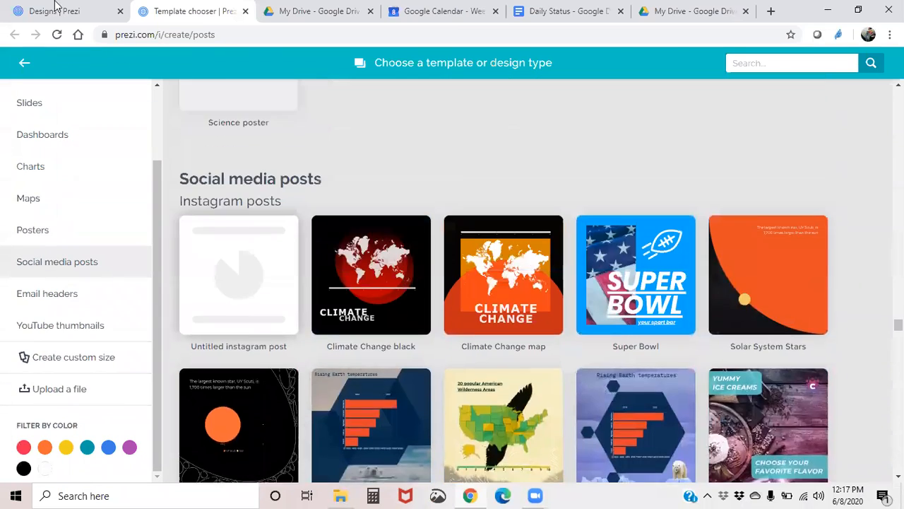
# - Open the design gallery from the Designs dashboard, scroll through it, and view the Japan space power design
pyautogui.click(28, 9)
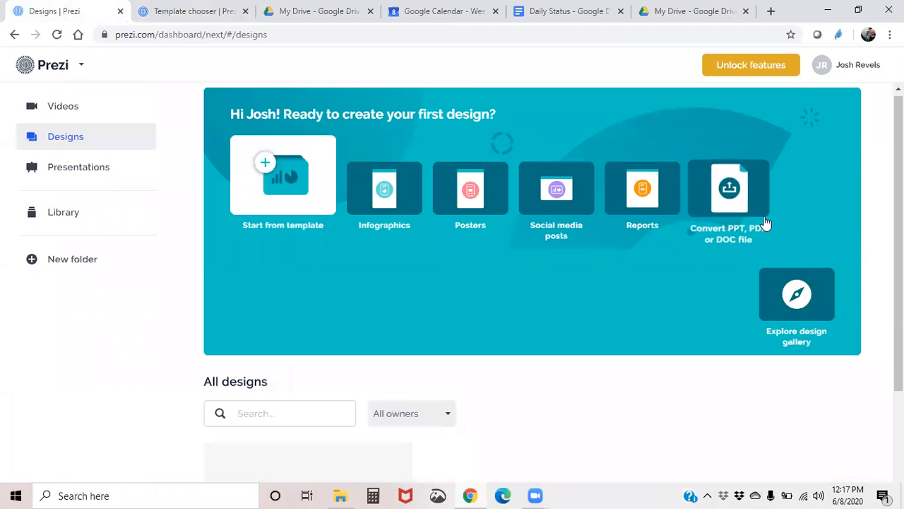
pyautogui.click(811, 303)
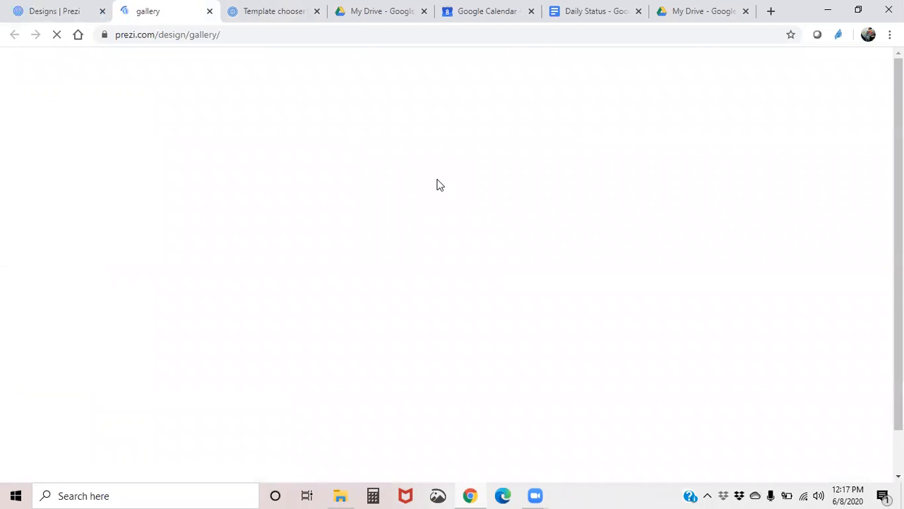
pyautogui.scroll(-6, 345, 409)
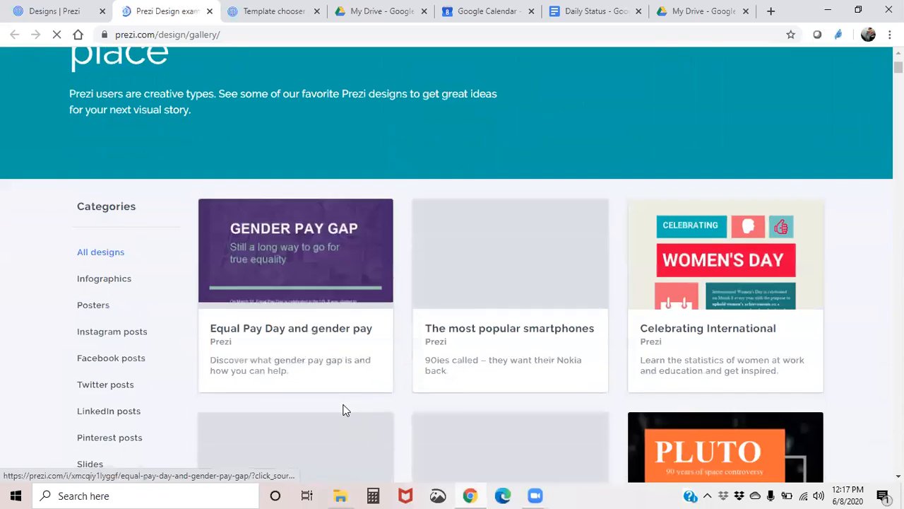
pyautogui.scroll(-12, 346, 410)
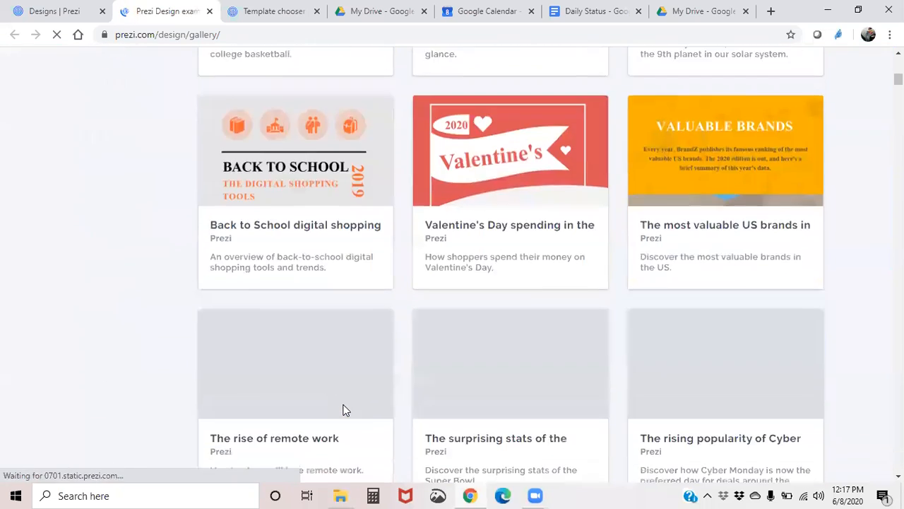
pyautogui.scroll(-10, 345, 410)
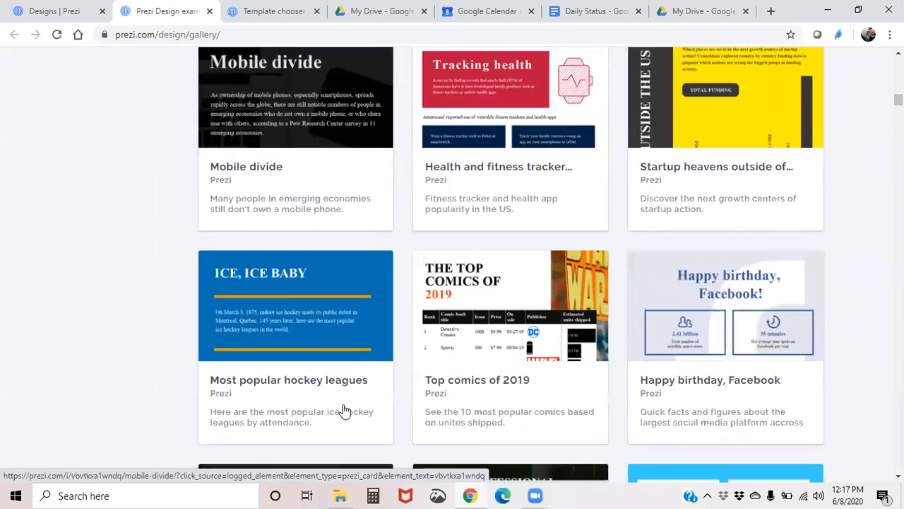
pyautogui.scroll(-3, 345, 410)
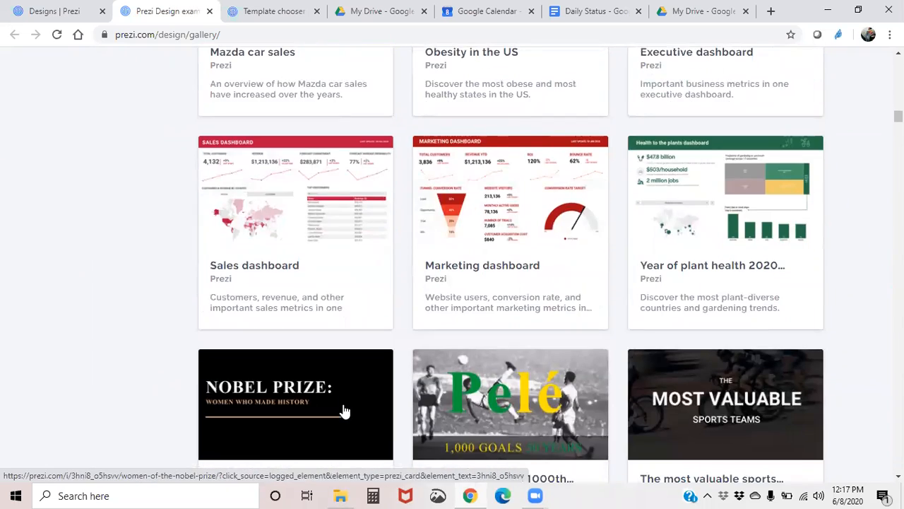
pyautogui.scroll(-12, 345, 410)
pyautogui.scroll(-13, 345, 409)
pyautogui.scroll(-8, 344, 410)
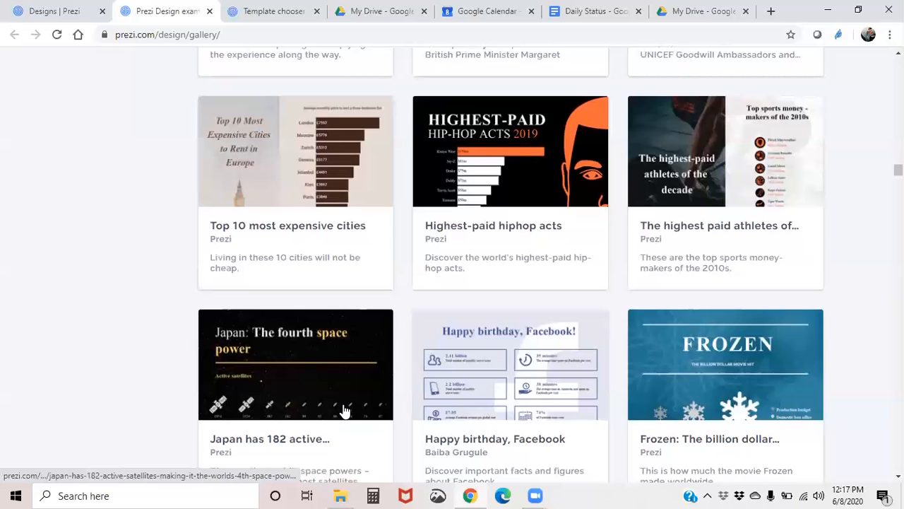
pyautogui.click(330, 405)
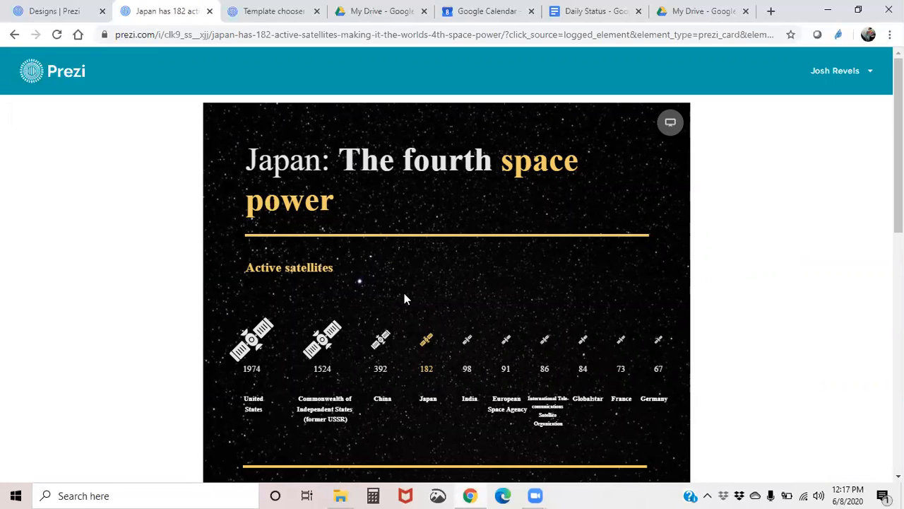
pyautogui.scroll(-4, 404, 295)
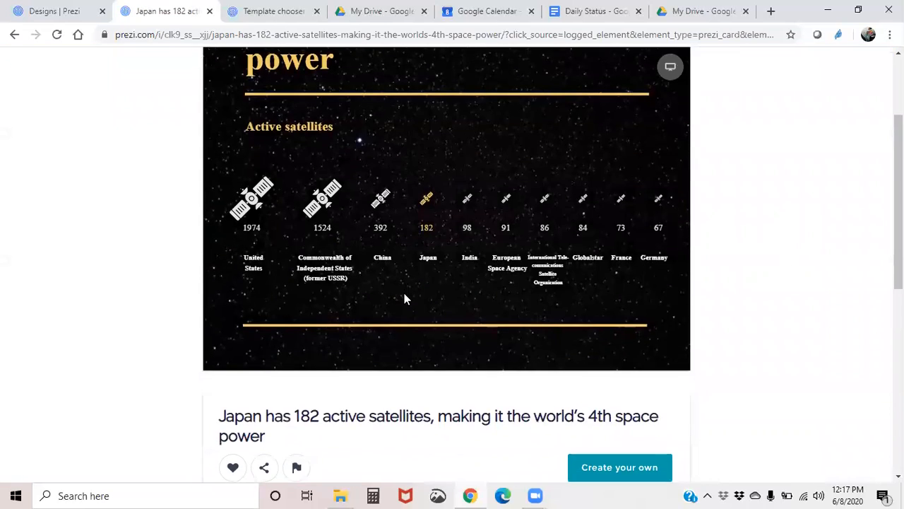
# - Return to the dashboard and look over the Presentations section
pyautogui.click(42, 15)
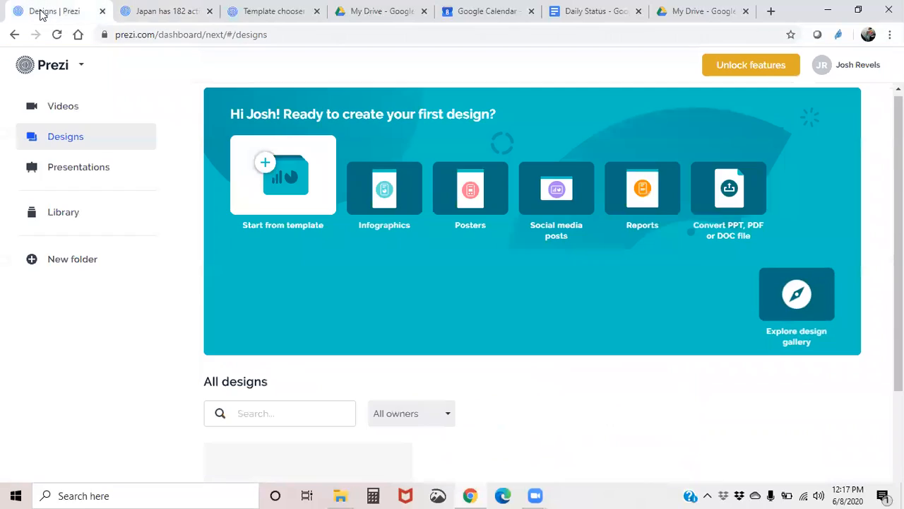
pyautogui.click(96, 171)
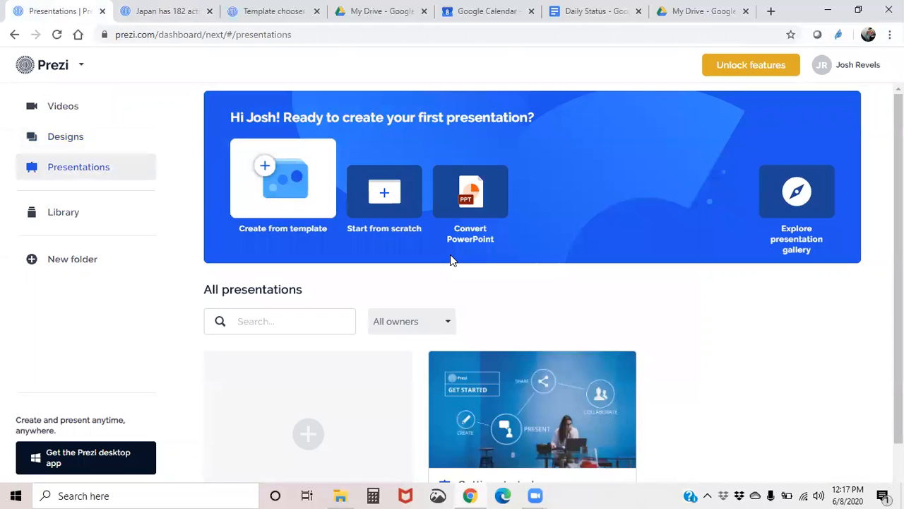
pyautogui.scroll(-1, 452, 258)
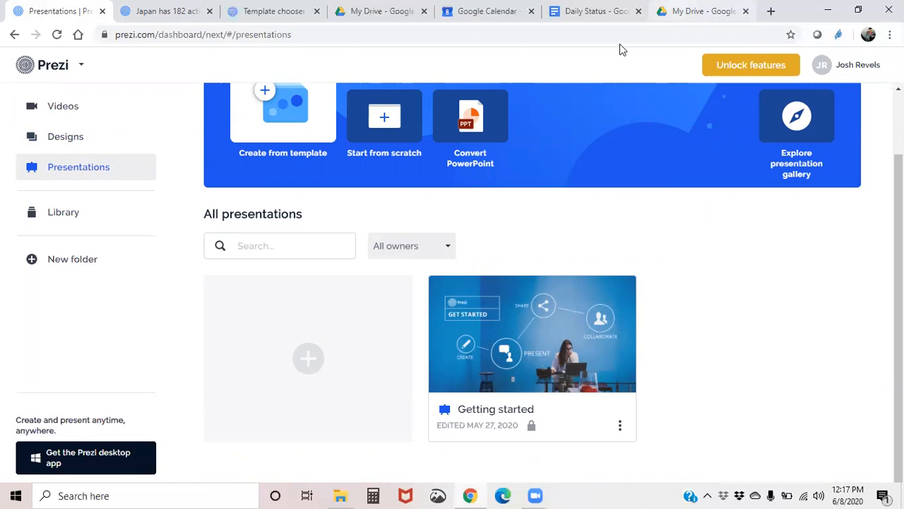
pyautogui.scroll(2, 619, 44)
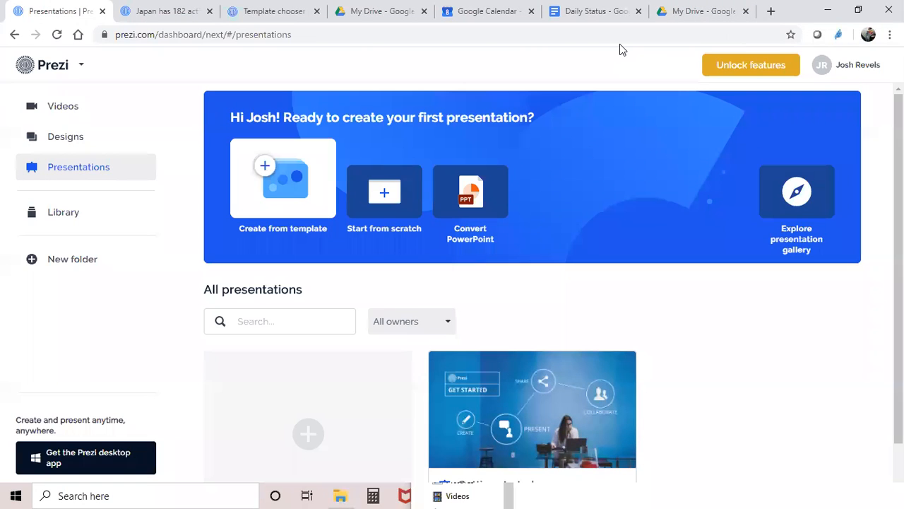
# - Open Unlock features and expand the Plus trial feature descriptions such as Privacy control and Desktop application
pyautogui.click(741, 64)
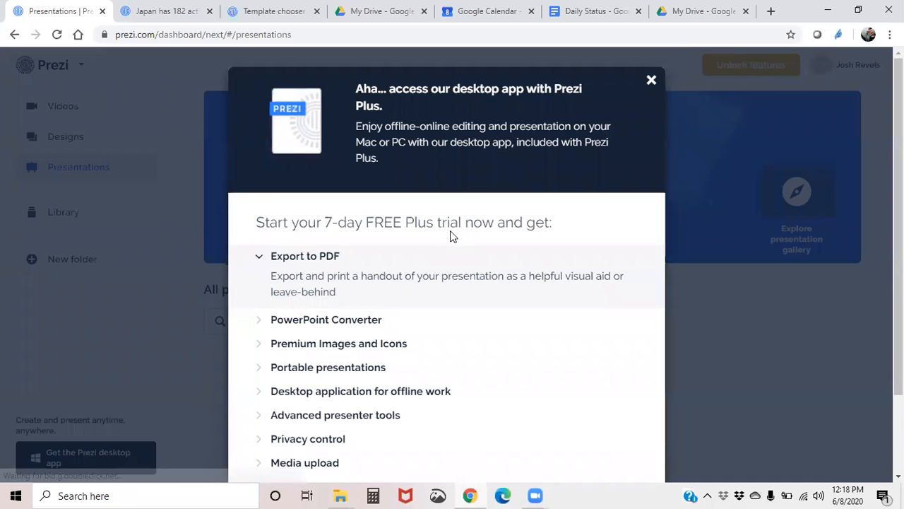
pyautogui.scroll(-1, 452, 237)
pyautogui.scroll(-1, 450, 237)
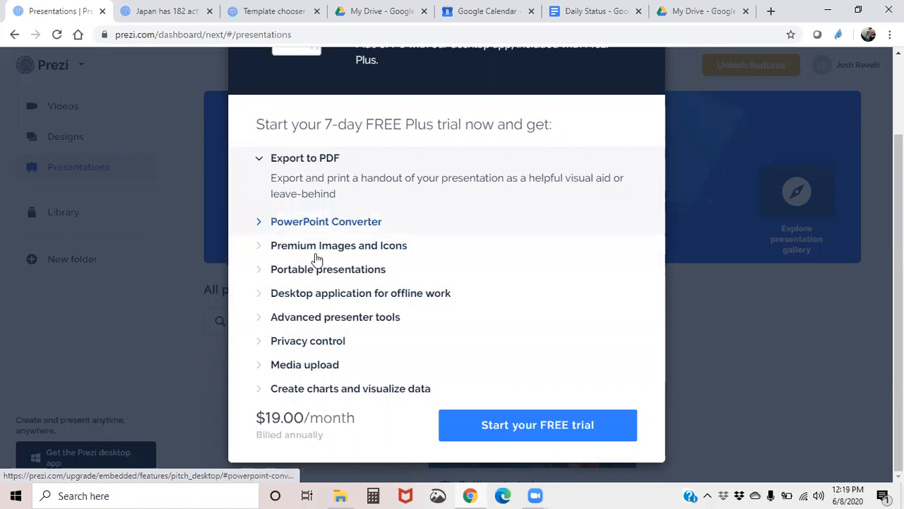
pyautogui.click(258, 343)
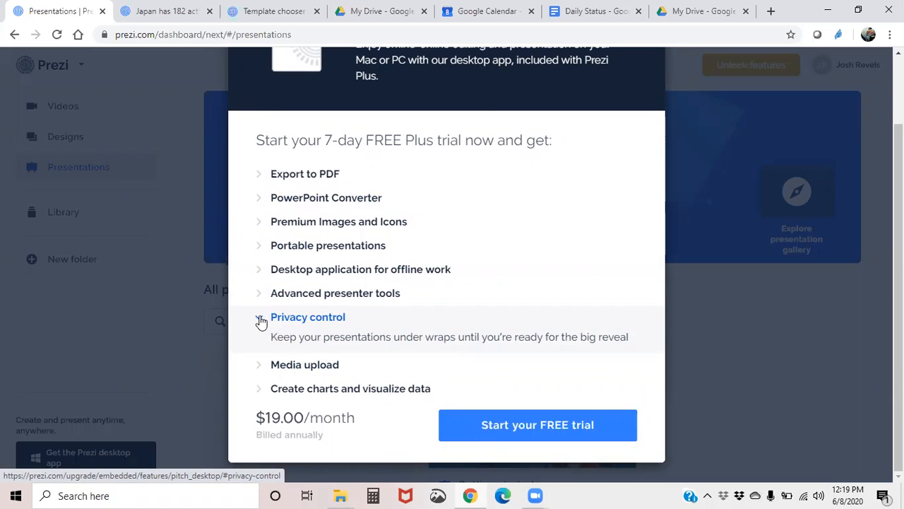
pyautogui.click(261, 322)
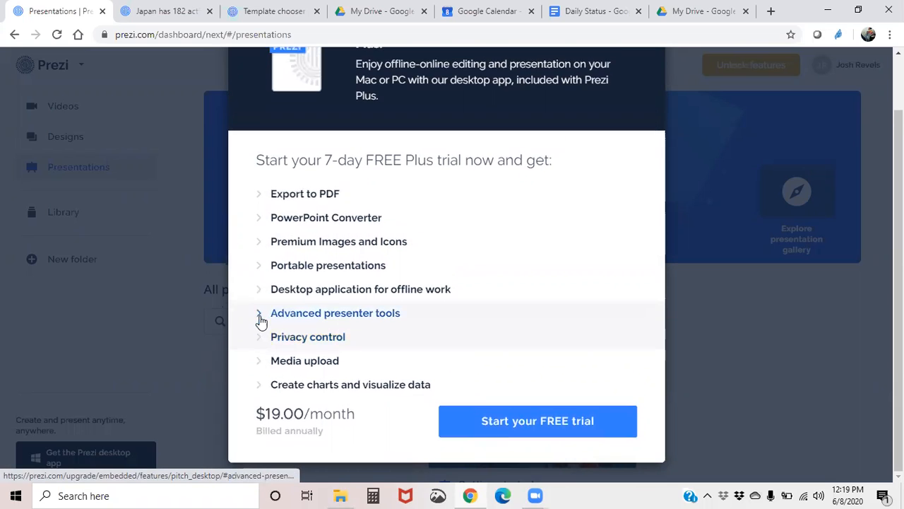
pyautogui.click(257, 297)
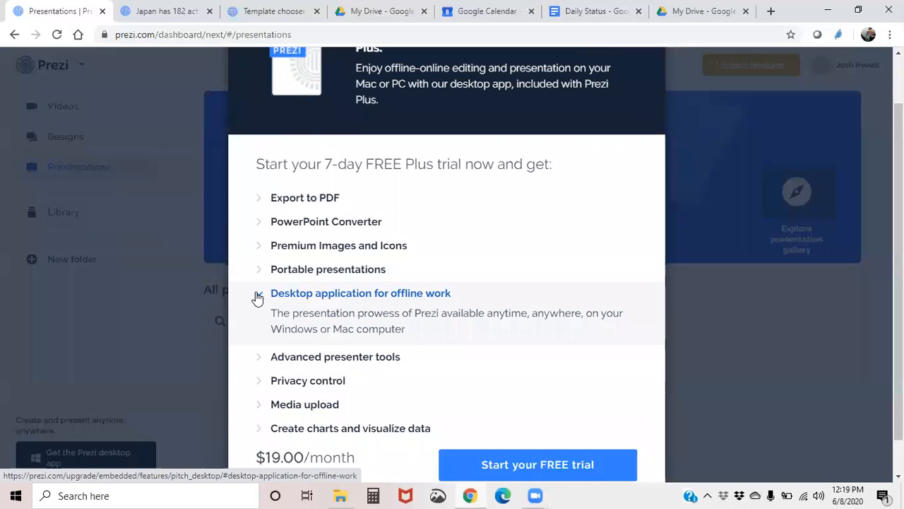
pyautogui.click(258, 297)
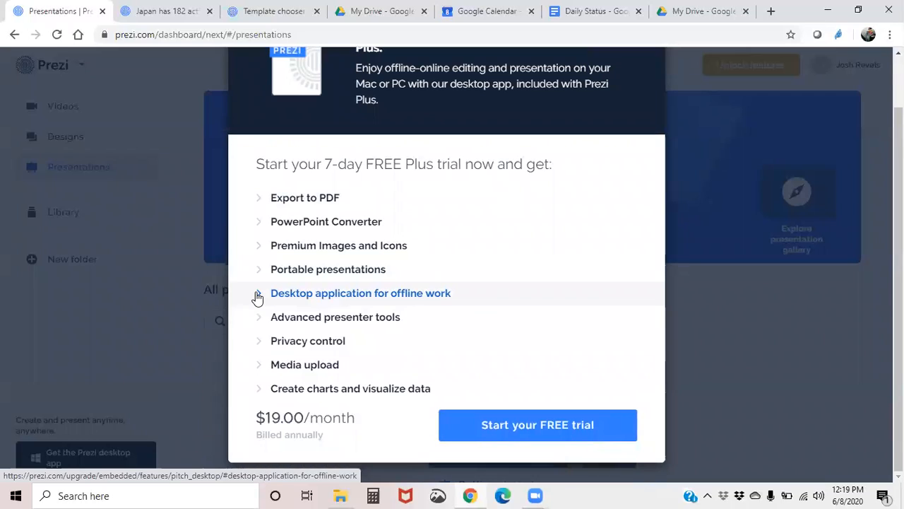